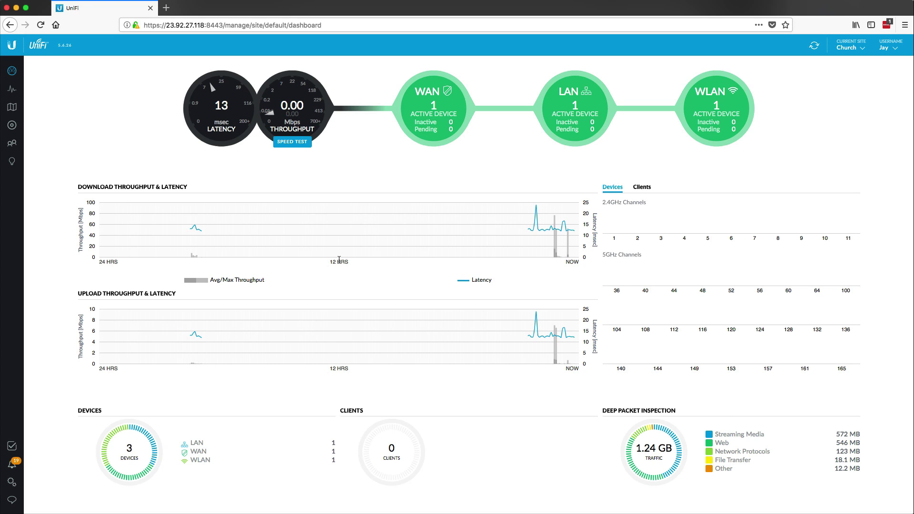
In Settings > Networks, rename the LAN network (192.168.57.254/24) to Office and save it.
{"action": "left_click", "coordinate": [12, 481]}
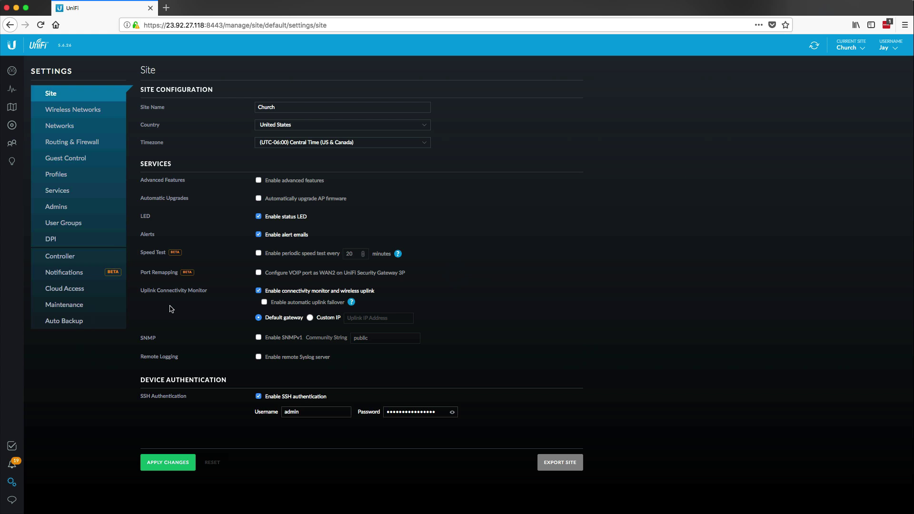
{"action": "left_click", "coordinate": [71, 126]}
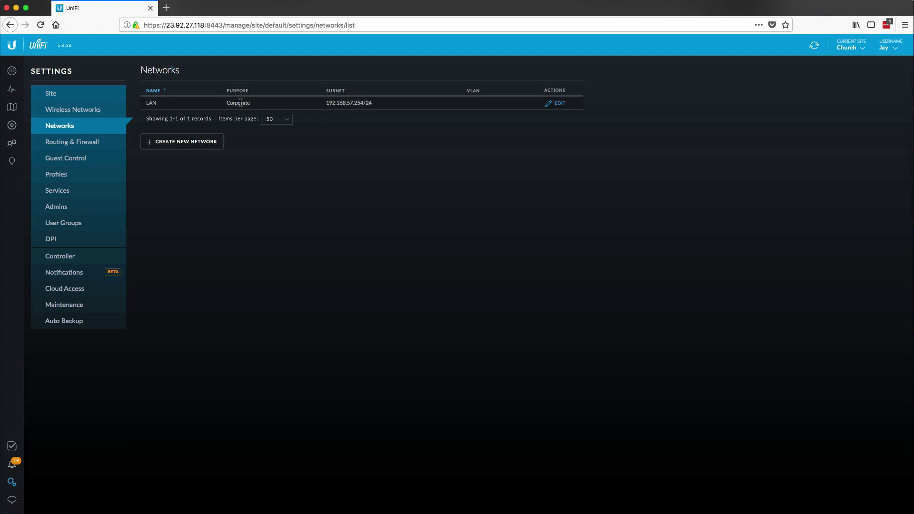
{"action": "left_click_drag", "start_coordinate": [325, 103], "coordinate": [362, 101]}
{"action": "left_click", "coordinate": [555, 104]}
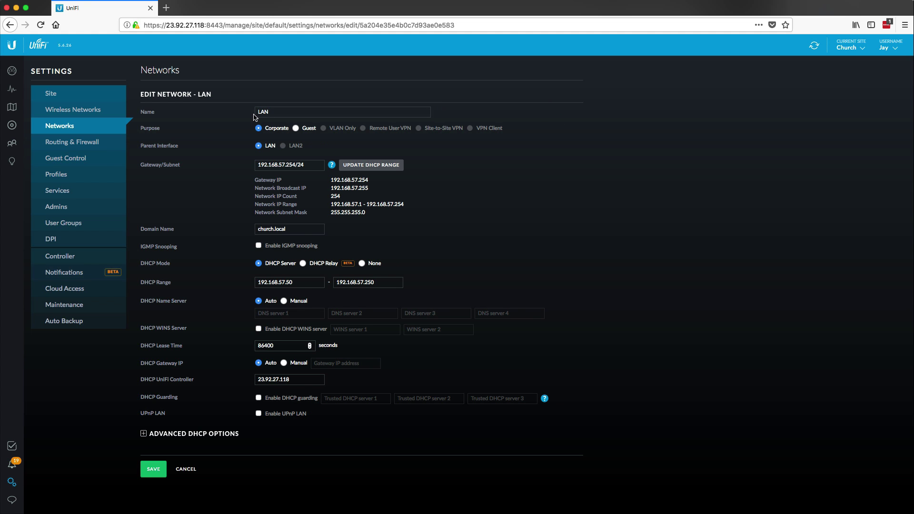
{"action": "double_click", "coordinate": [256, 113]}
{"action": "type", "text": "Office"}
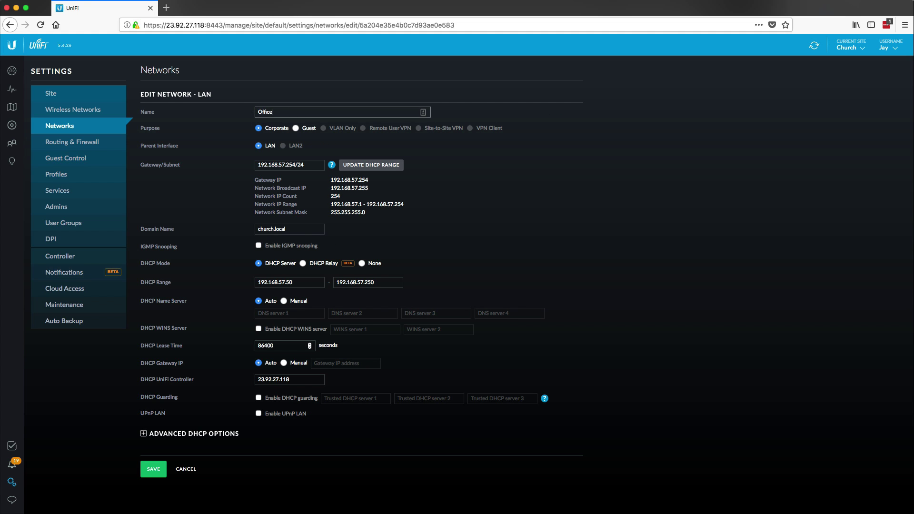
{"action": "left_click", "coordinate": [160, 473]}
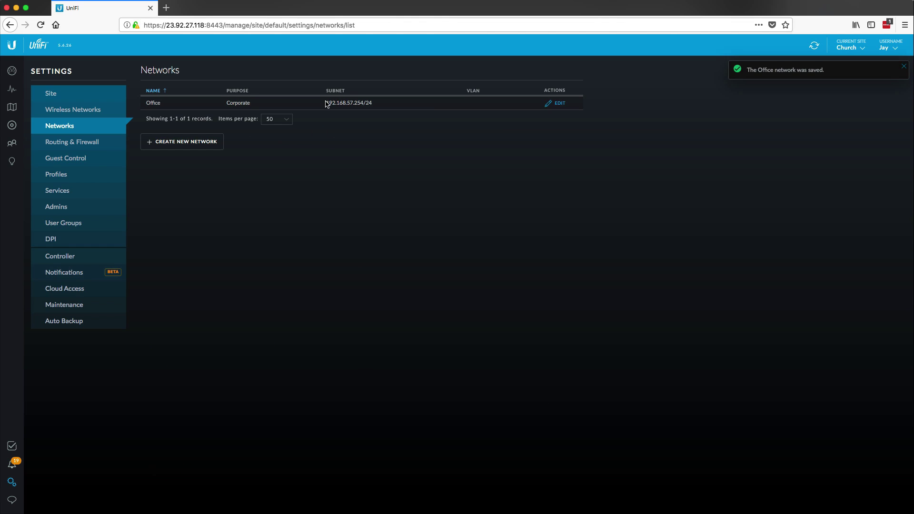
{"action": "left_click_drag", "start_coordinate": [326, 103], "coordinate": [362, 103]}
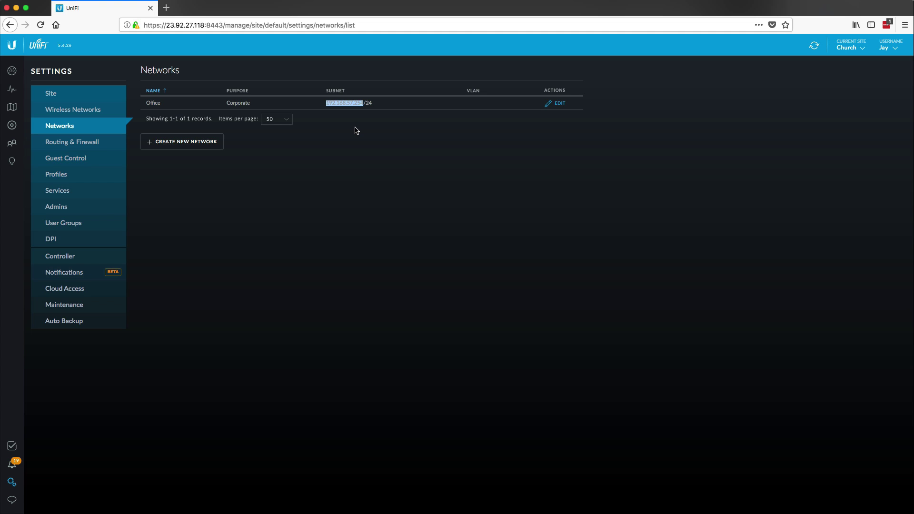
Begin a new network named Guest, with the Guest purpose and VLAN ID 20.
{"action": "left_click", "coordinate": [201, 141]}
{"action": "left_click", "coordinate": [287, 115]}
{"action": "type", "text": "Guest"}
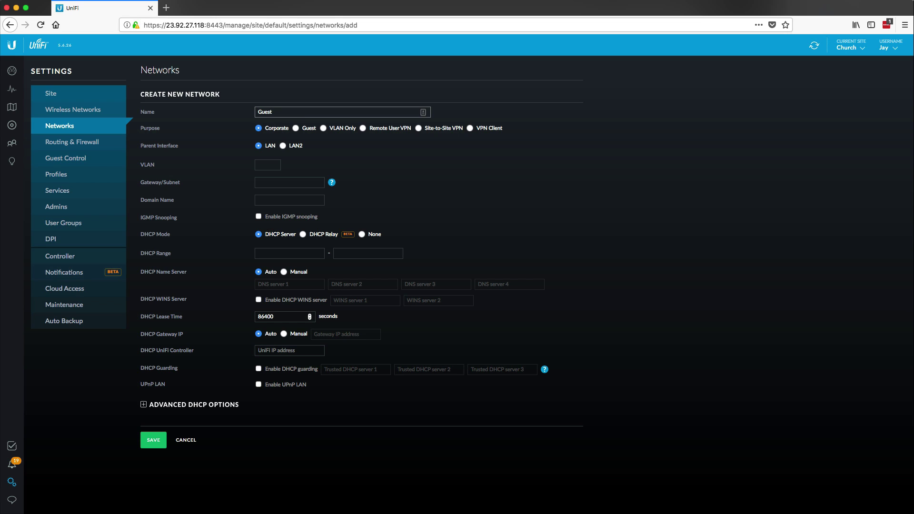
{"action": "left_click", "coordinate": [295, 129]}
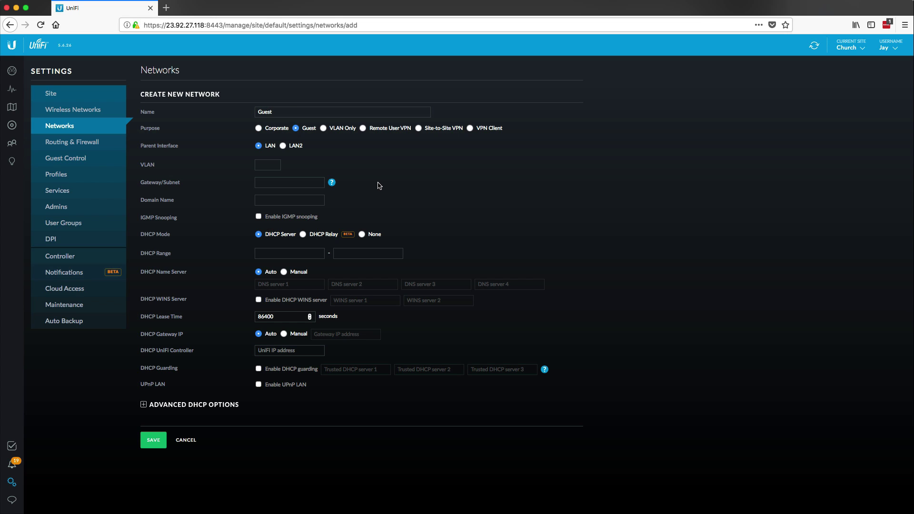
{"action": "left_click", "coordinate": [272, 165]}
{"action": "type", "text": "20"}
{"action": "key", "text": "Tab"}
Enter 192.168.50.1/24 as the gateway/subnet and check its Network IP Count of 254.
{"action": "type", "text": "192"}
{"action": "type", "text": ".168.50.1/24"}
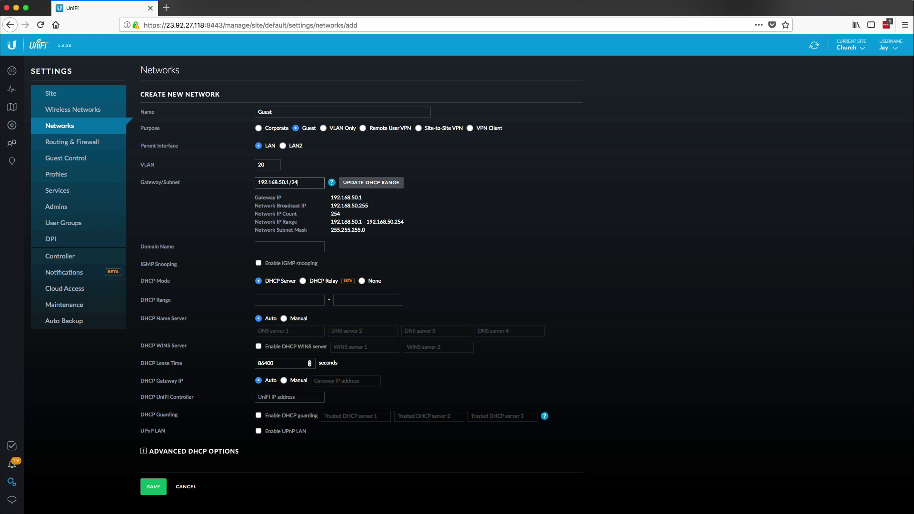
{"action": "double_click", "coordinate": [334, 214]}
{"action": "left_click_drag", "start_coordinate": [258, 213], "coordinate": [316, 215]}
{"action": "left_click", "coordinate": [334, 214]}
Recheck the 254-address count, then select the 192.168.50.1/24 value to replace it.
{"action": "left_click_drag", "start_coordinate": [344, 215], "coordinate": [329, 216]}
{"action": "left_click", "coordinate": [329, 214]}
{"action": "left_click_drag", "start_coordinate": [330, 212], "coordinate": [352, 217]}
{"action": "left_click_drag", "start_coordinate": [299, 182], "coordinate": [219, 177]}
Set gateway/subnet 172.20.255.254/20 (4,094 addresses) and domain name guest.local.
{"action": "type", "text": "172."}
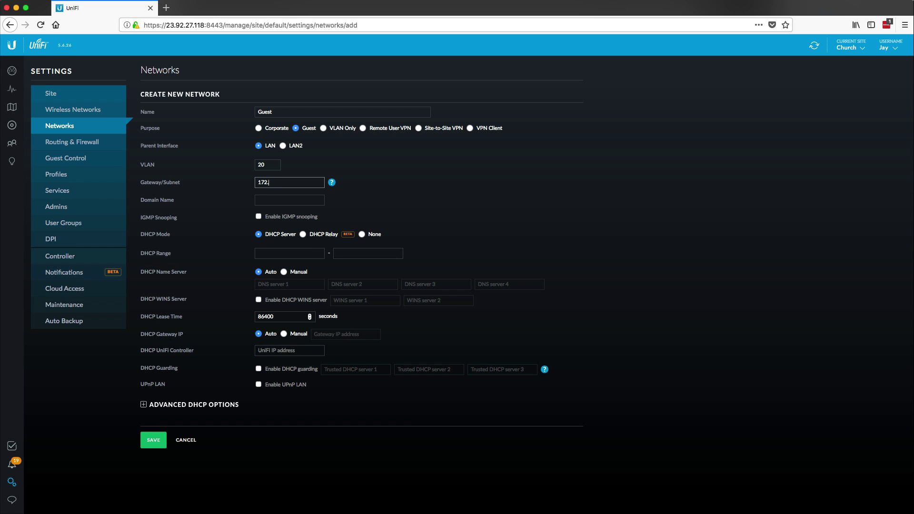
{"action": "type", "text": "20.255.254/20"}
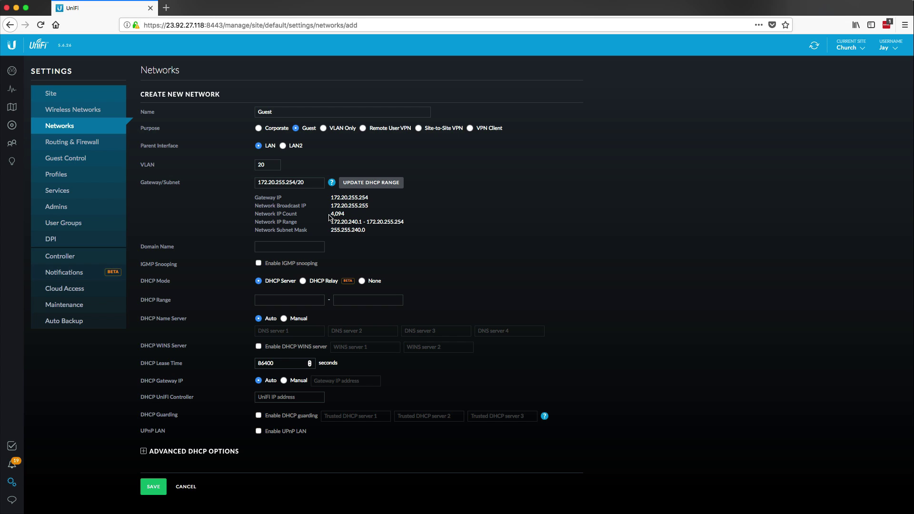
{"action": "left_click_drag", "start_coordinate": [331, 215], "coordinate": [356, 216]}
{"action": "left_click", "coordinate": [355, 217]}
{"action": "left_click", "coordinate": [293, 246]}
{"action": "type", "text": "guest.local"}
Set the DHCP range to 172.20.240.20–172.20.255.250 and save the Guest network.
{"action": "left_click", "coordinate": [353, 183]}
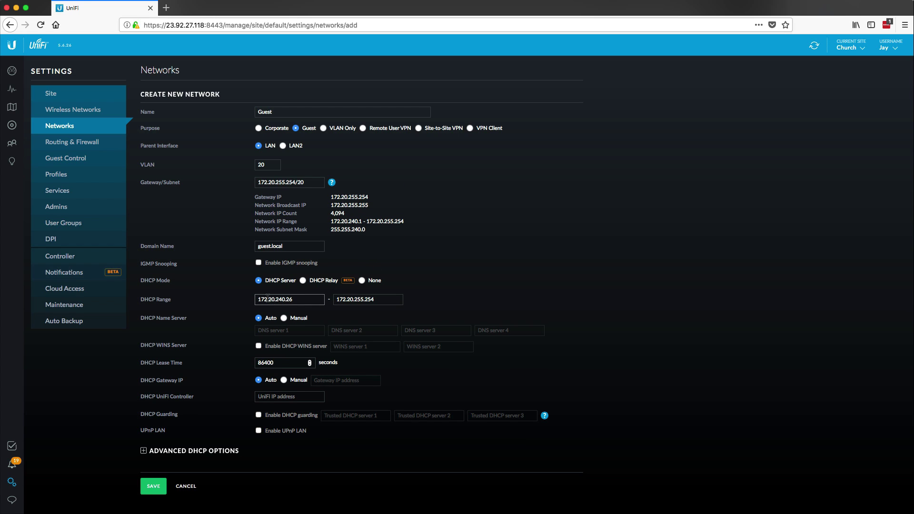
{"action": "double_click", "coordinate": [288, 299]}
{"action": "type", "text": "20"}
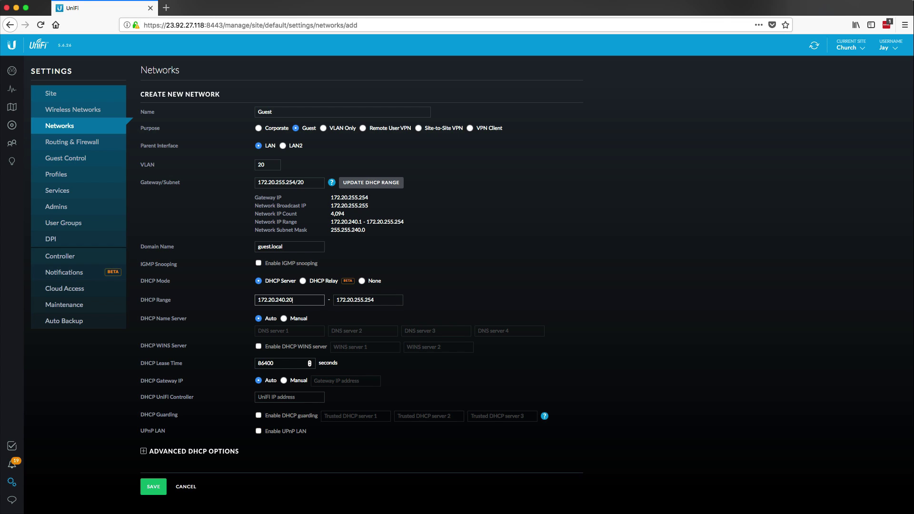
{"action": "double_click", "coordinate": [365, 300]}
{"action": "type", "text": "2"}
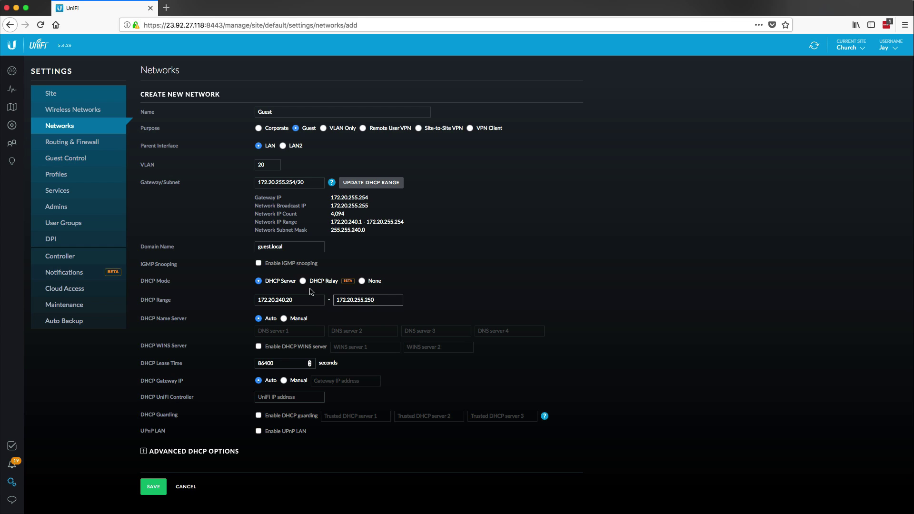
{"action": "left_click", "coordinate": [278, 300]}
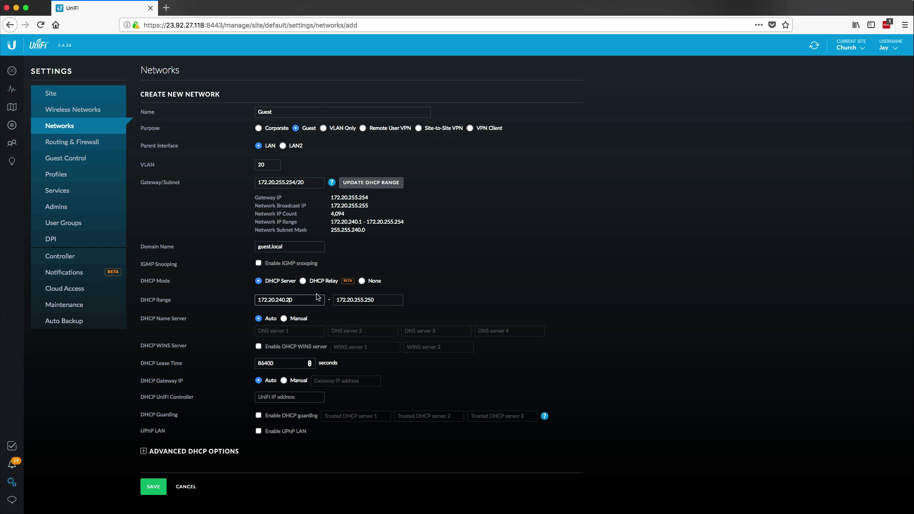
{"action": "left_click_drag", "start_coordinate": [282, 300], "coordinate": [287, 300]}
{"action": "left_click", "coordinate": [281, 300]}
{"action": "double_click", "coordinate": [290, 299]}
{"action": "left_click", "coordinate": [352, 299]}
{"action": "left_click_drag", "start_coordinate": [354, 300], "coordinate": [361, 299]}
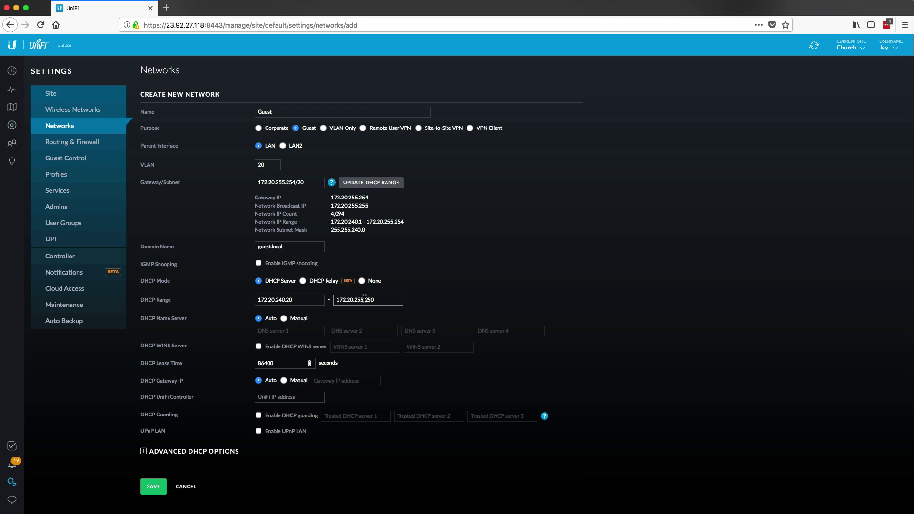
{"action": "double_click", "coordinate": [370, 300]}
{"action": "left_click", "coordinate": [160, 487]}
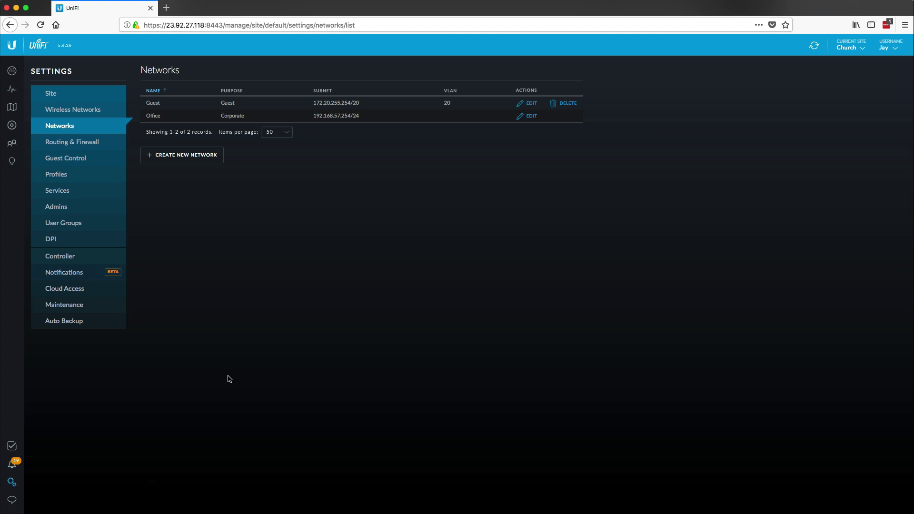
Create and save a wireless network named Office with WPA Personal security and a security key.
{"action": "left_click", "coordinate": [92, 110]}
{"action": "left_click", "coordinate": [184, 138]}
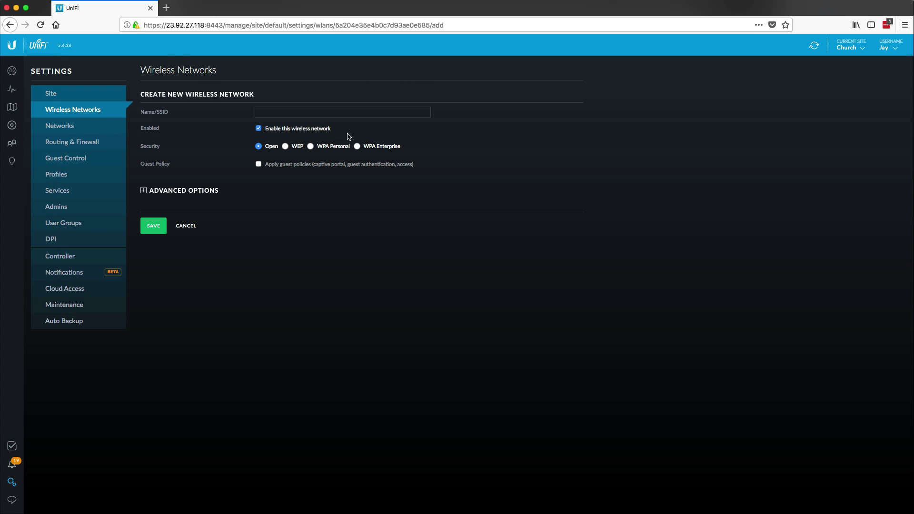
{"action": "left_click", "coordinate": [317, 113]}
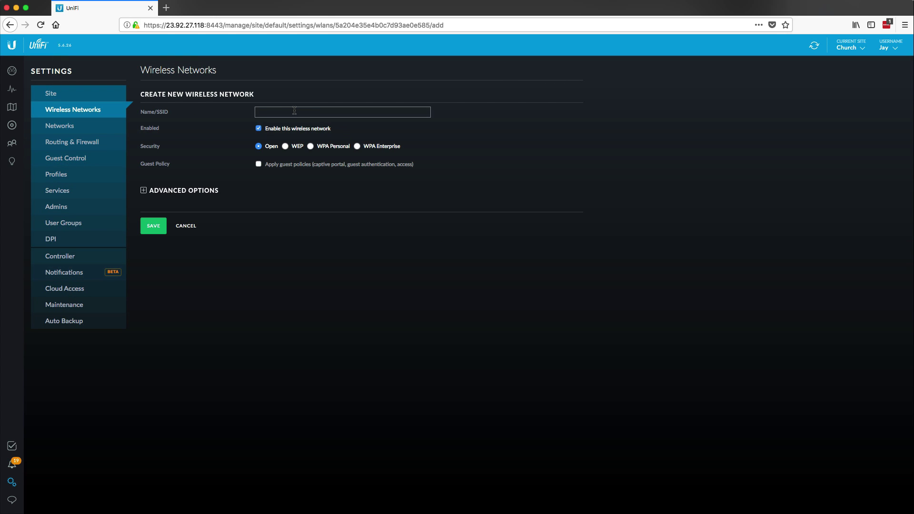
{"action": "type", "text": "Office"}
{"action": "left_click", "coordinate": [311, 146]}
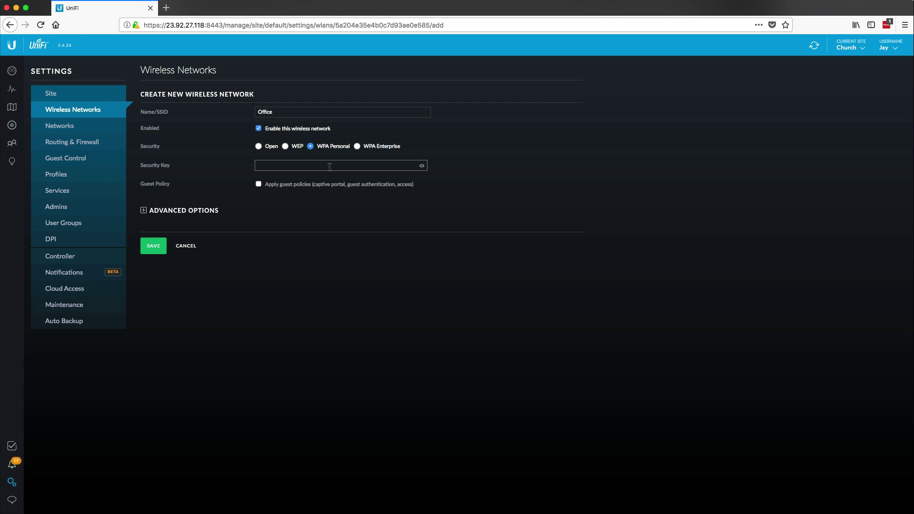
{"action": "left_click", "coordinate": [328, 166]}
{"action": "type", "text": "••••••••••••••"}
{"action": "left_click", "coordinate": [153, 246]}
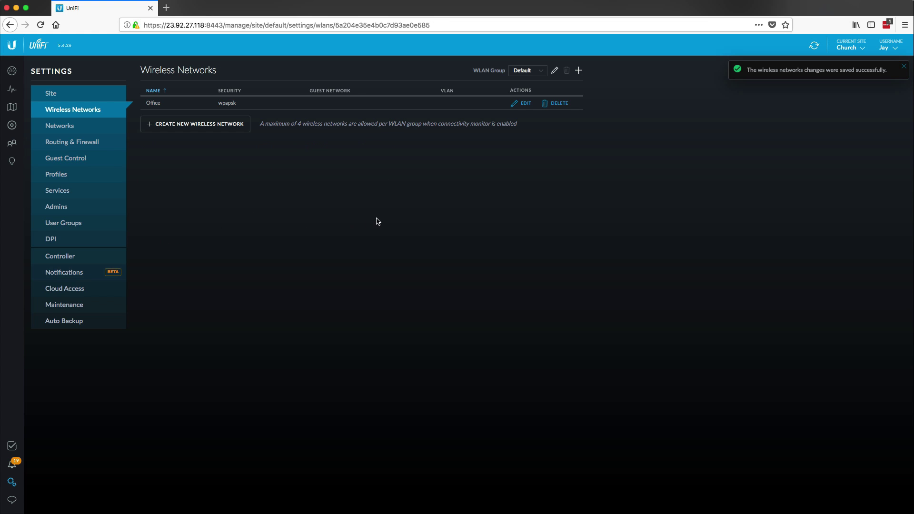
Start a new wireless network named Guest with guest policies applied.
{"action": "left_click", "coordinate": [235, 121]}
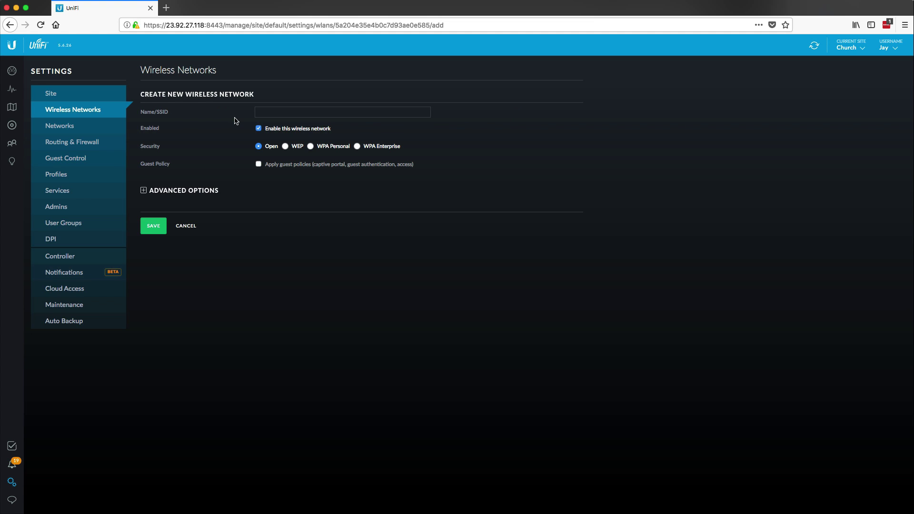
{"action": "left_click", "coordinate": [267, 111]}
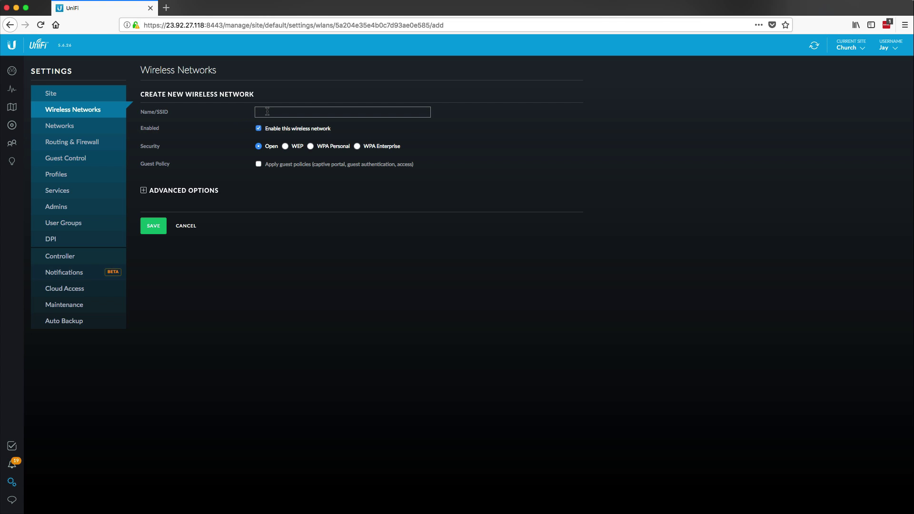
{"action": "type", "text": "Guest"}
{"action": "left_click", "coordinate": [258, 165]}
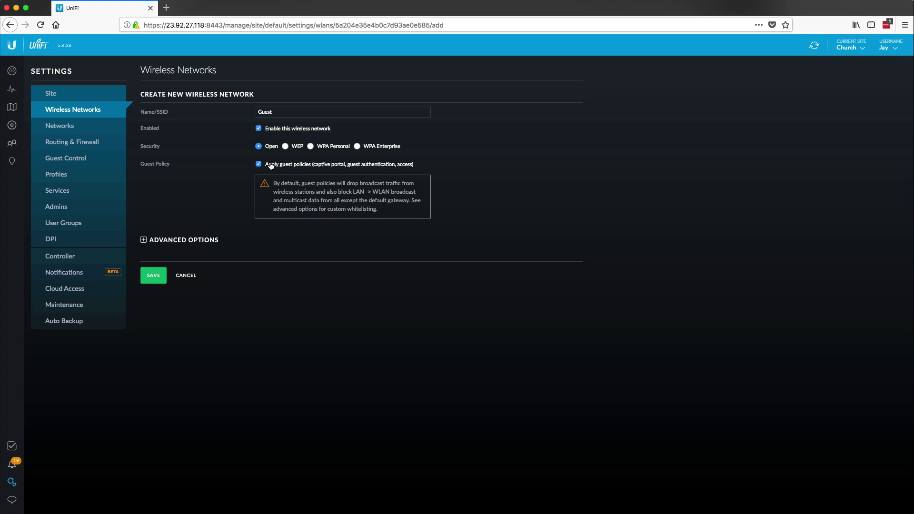
In Advanced Options, tag the Guest wireless network with VLAN 20 and save it.
{"action": "left_click", "coordinate": [198, 241]}
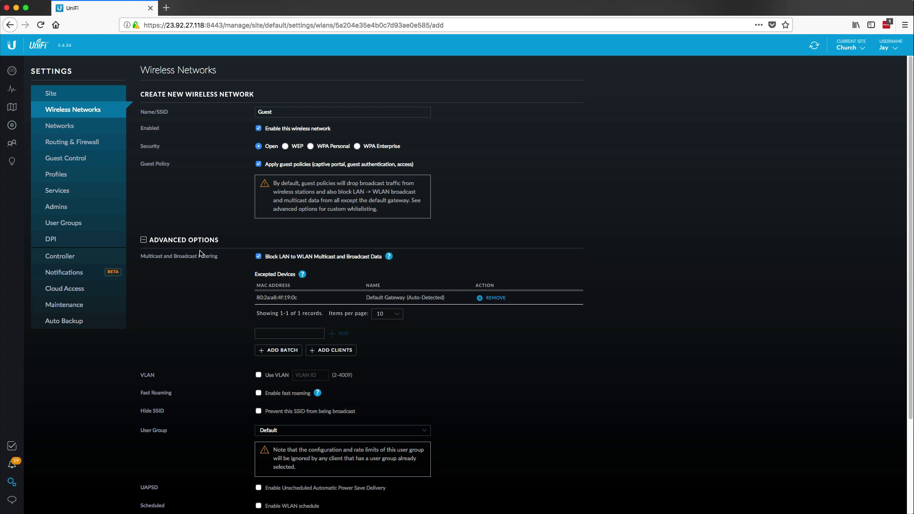
{"action": "left_click", "coordinate": [258, 375]}
{"action": "type", "text": "20"}
{"action": "scroll", "coordinate": [220, 355], "scroll_direction": "down", "scroll_amount": 3}
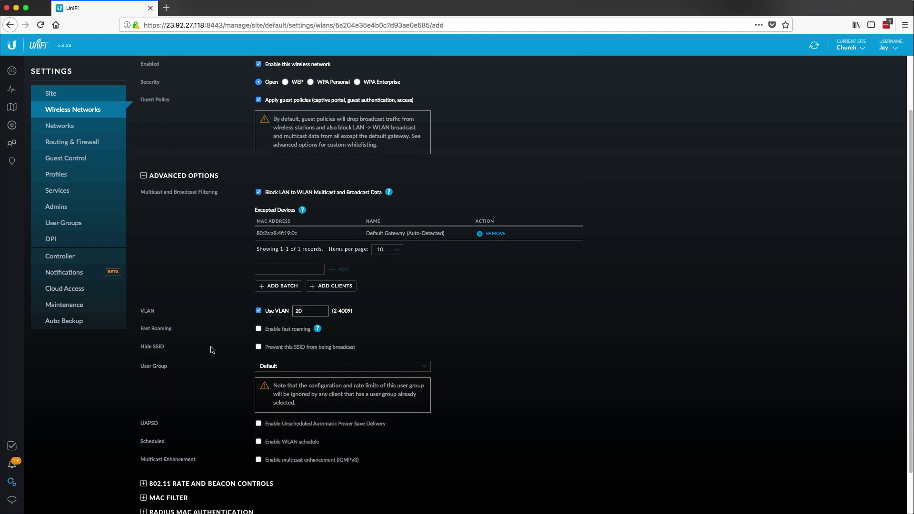
{"action": "scroll", "coordinate": [212, 350], "scroll_direction": "down", "scroll_amount": 2}
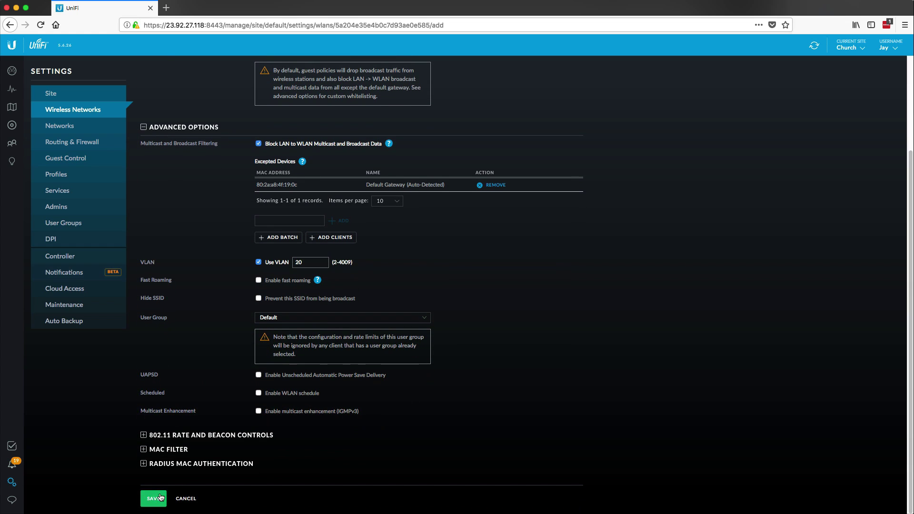
{"action": "left_click", "coordinate": [161, 497]}
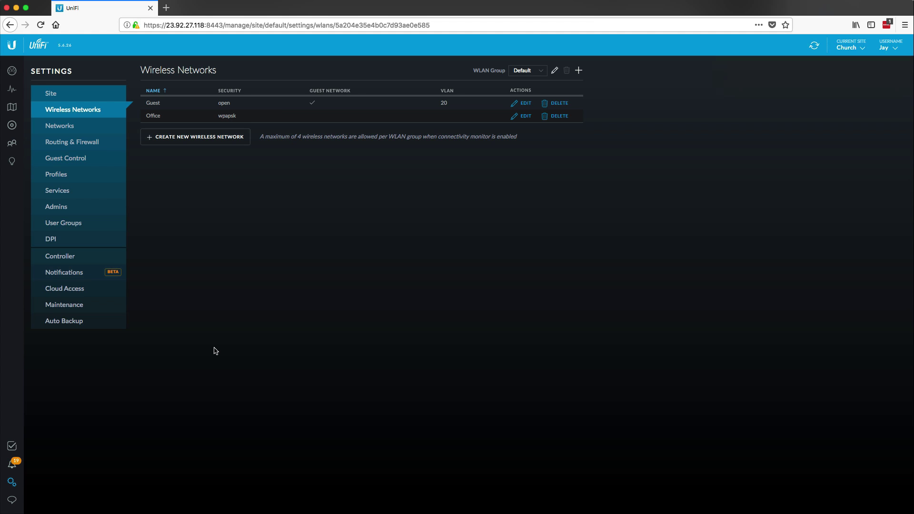
In Guest Control, enable the guest portal and leave authentication at No authentication.
{"action": "left_click", "coordinate": [87, 163]}
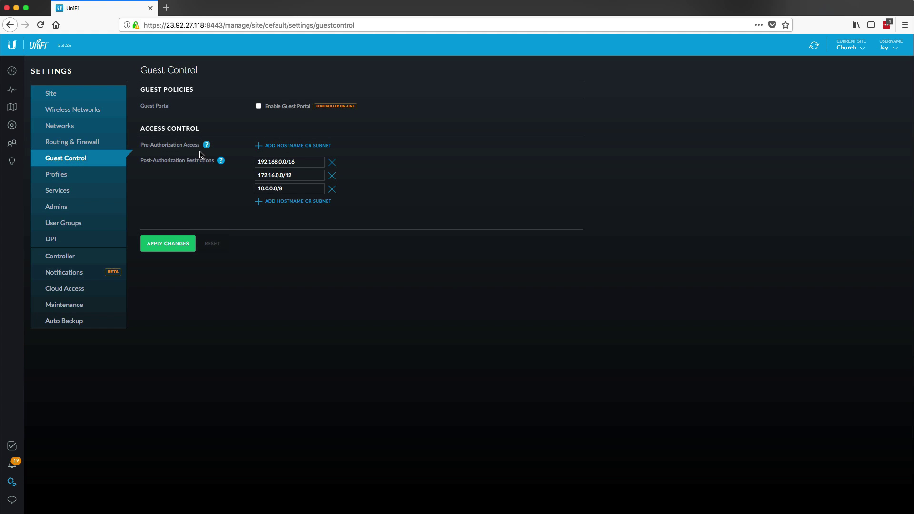
{"action": "left_click", "coordinate": [258, 106]}
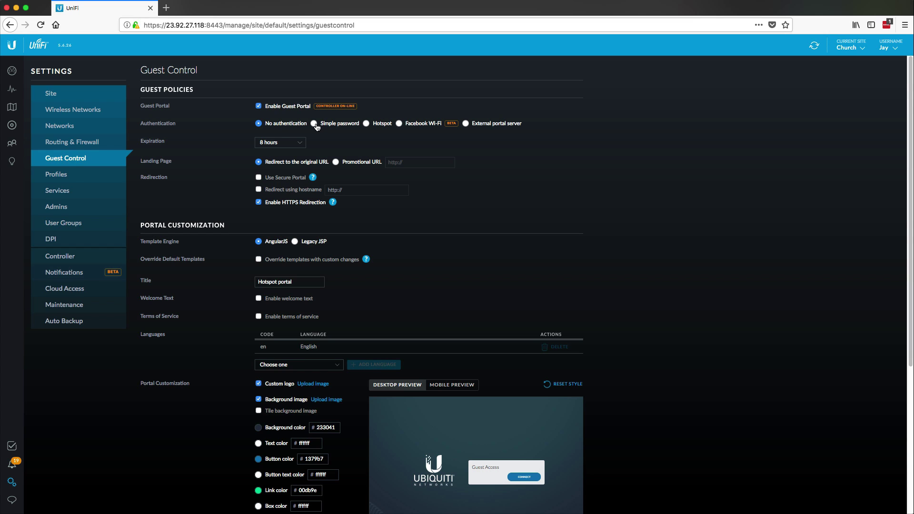
{"action": "left_click", "coordinate": [314, 123]}
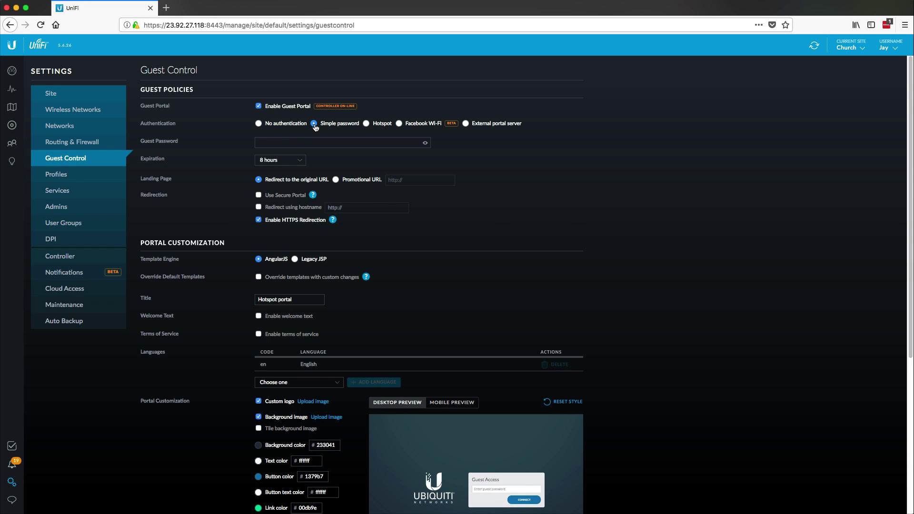
{"action": "scroll", "coordinate": [251, 128], "scroll_direction": "down", "scroll_amount": 3}
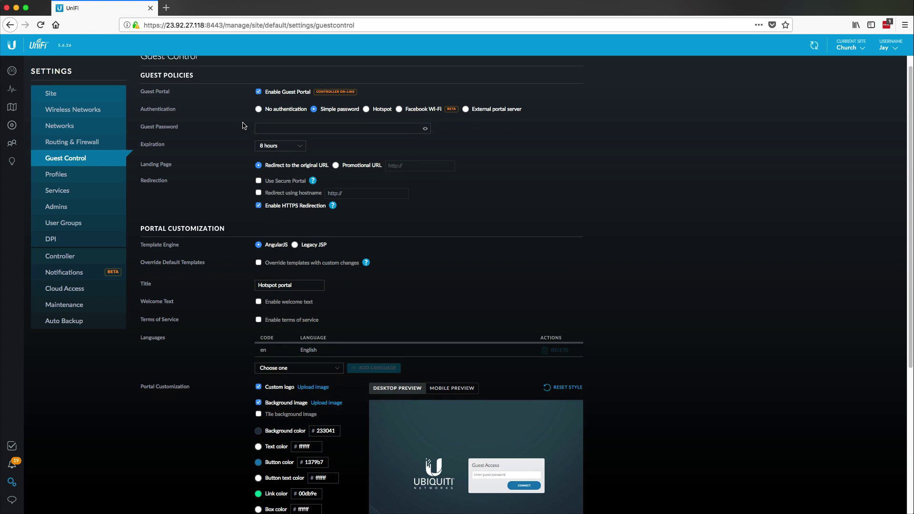
{"action": "left_click", "coordinate": [267, 91]}
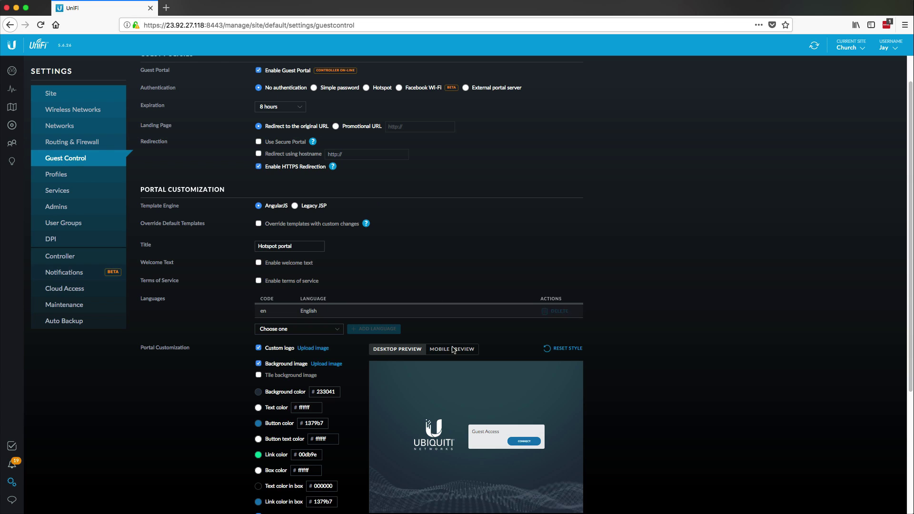
{"action": "scroll", "coordinate": [476, 400], "scroll_direction": "down", "scroll_amount": 2}
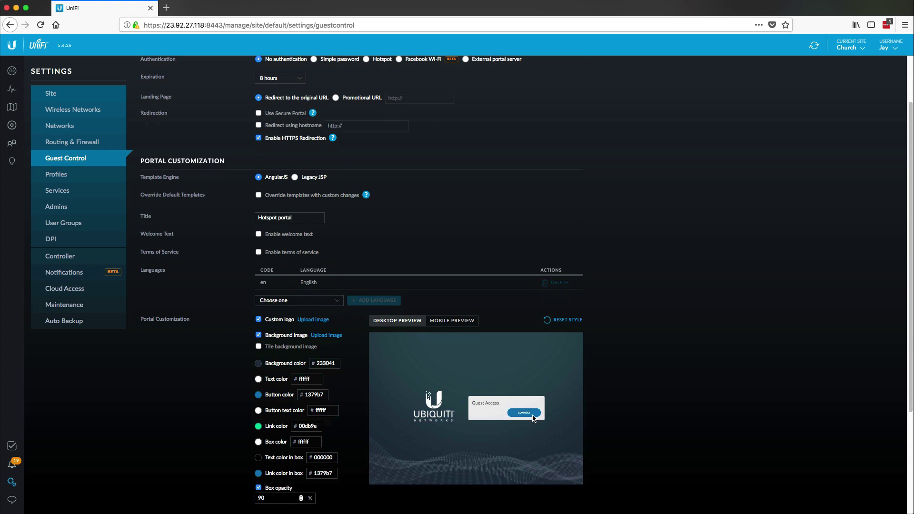
Switch guest authentication to Simple password and place the cursor in the empty Guest Password field.
{"action": "scroll", "coordinate": [533, 418], "scroll_direction": "up", "scroll_amount": 3}
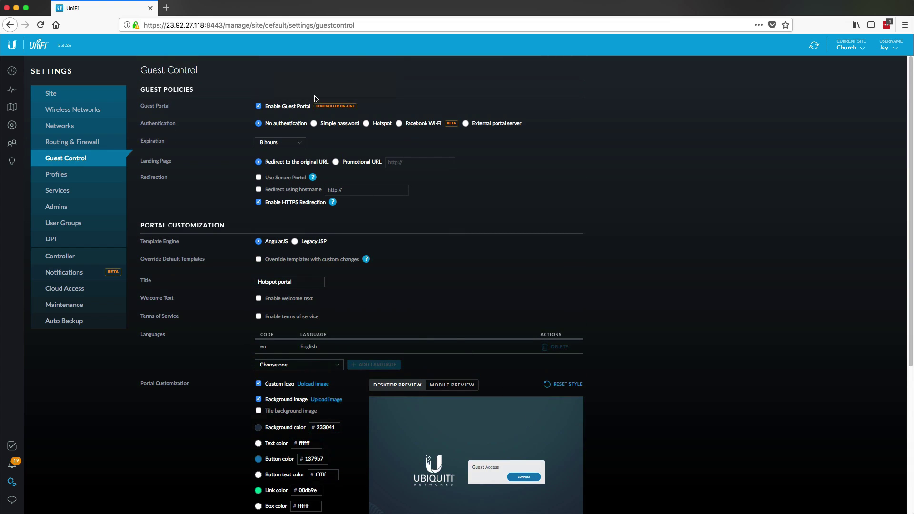
{"action": "left_click", "coordinate": [314, 124]}
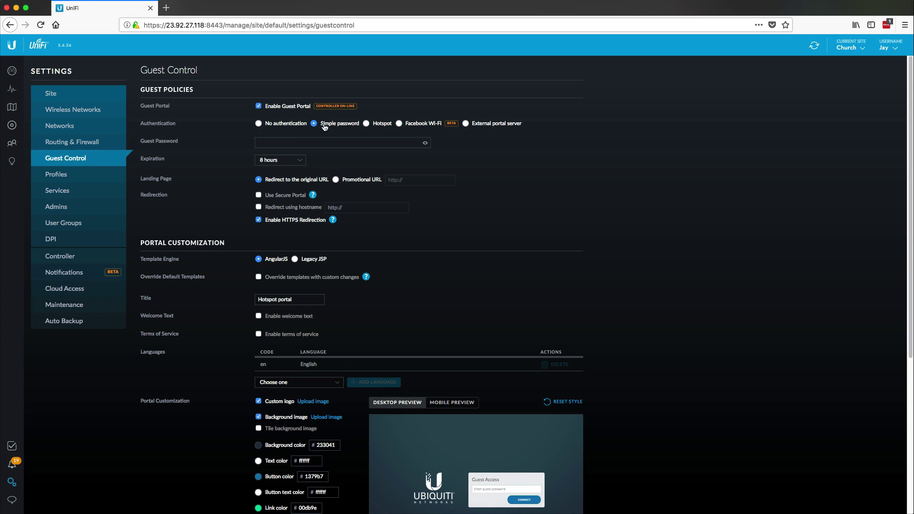
{"action": "left_click", "coordinate": [312, 140]}
{"action": "scroll", "coordinate": [428, 333], "scroll_direction": "down", "scroll_amount": 3}
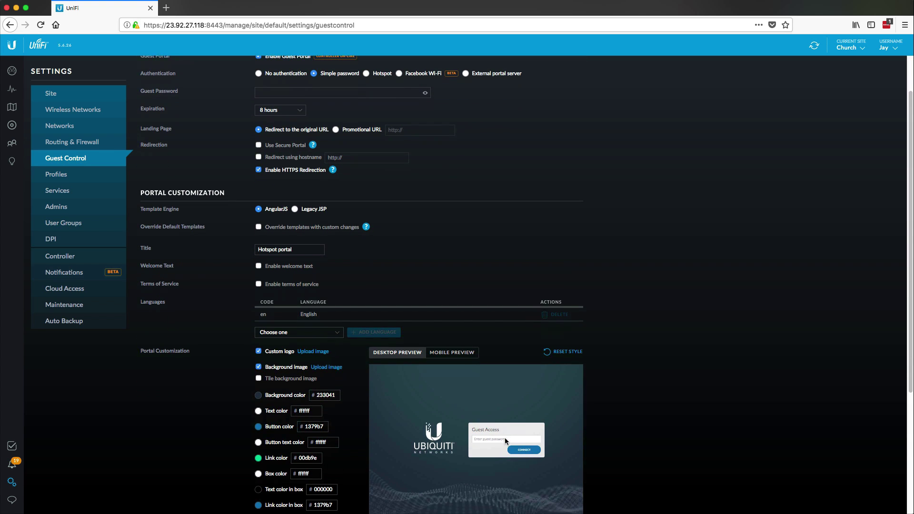
{"action": "scroll", "coordinate": [380, 155], "scroll_direction": "up", "scroll_amount": 2}
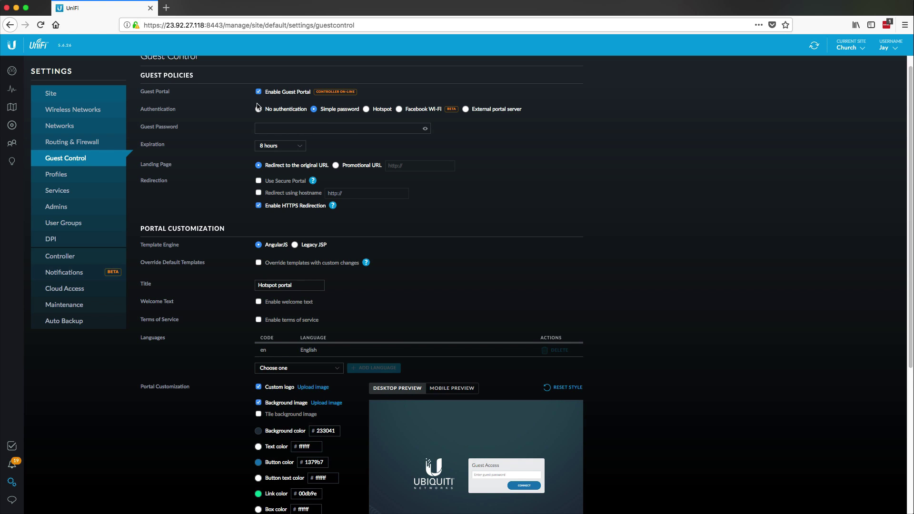
Open the Guest wireless network's settings for review, then go back to Guest Control.
{"action": "left_click", "coordinate": [93, 115]}
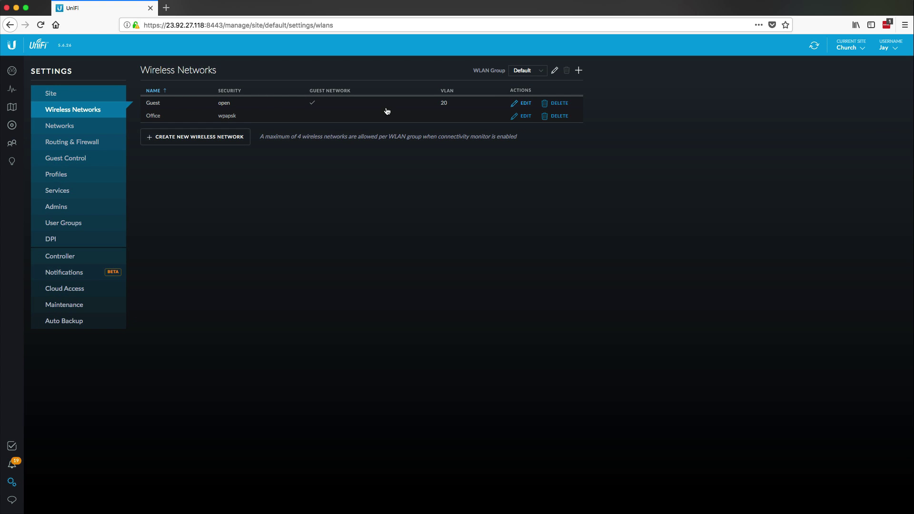
{"action": "left_click", "coordinate": [347, 104]}
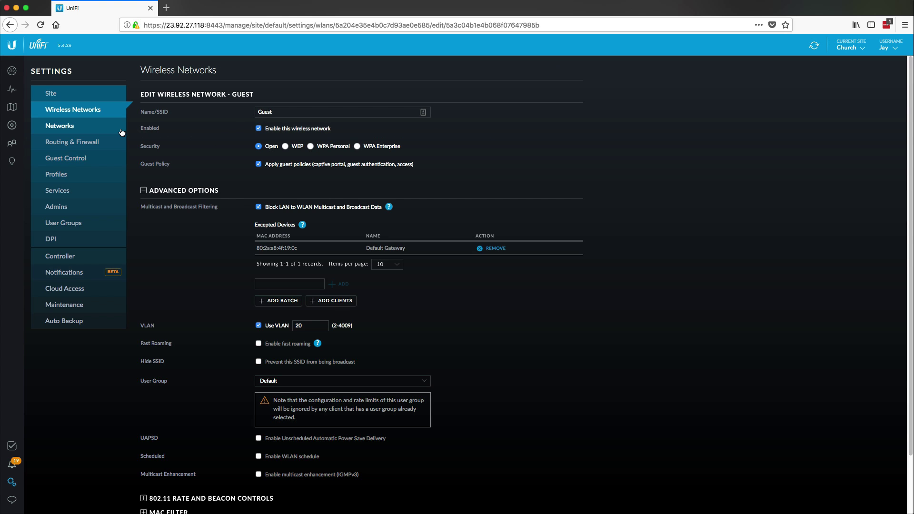
{"action": "left_click", "coordinate": [80, 157]}
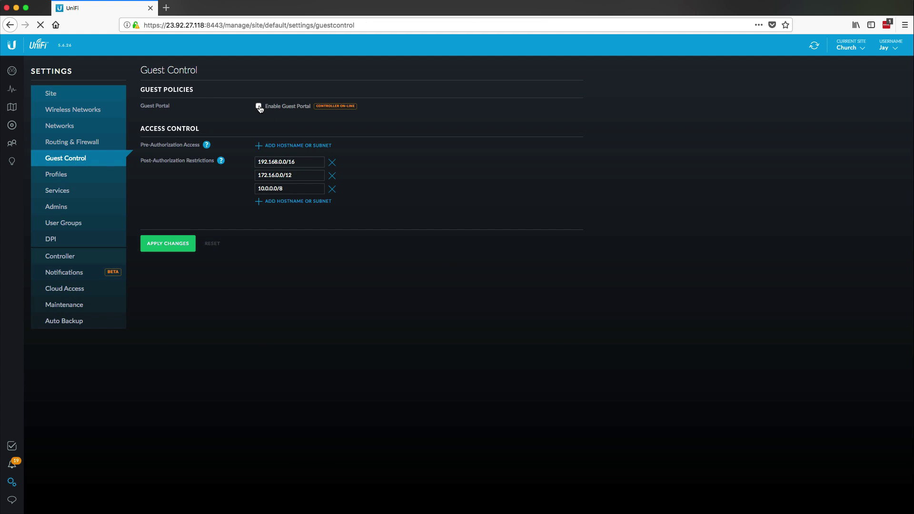
{"action": "left_click", "coordinate": [259, 107]}
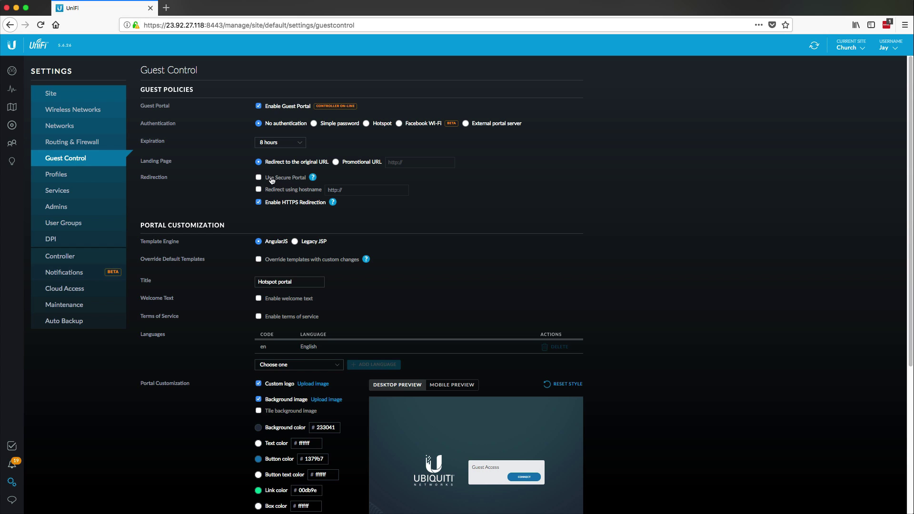
Enable the portal welcome text 'Welcome to our WiFi!' and submit it.
{"action": "mouse_move", "coordinate": [310, 181]}
{"action": "scroll", "coordinate": [257, 206], "scroll_direction": "down", "scroll_amount": 1}
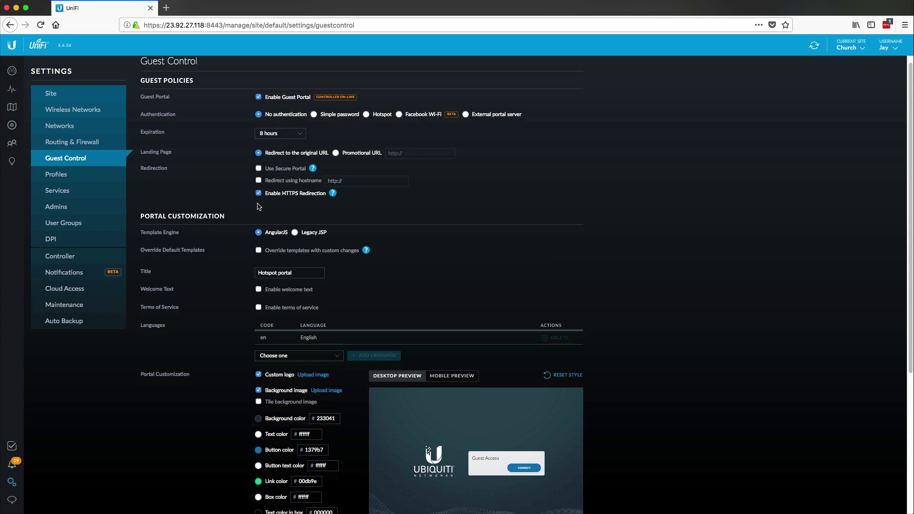
{"action": "scroll", "coordinate": [256, 206], "scroll_direction": "down", "scroll_amount": 2}
{"action": "scroll", "coordinate": [247, 205], "scroll_direction": "down", "scroll_amount": 5}
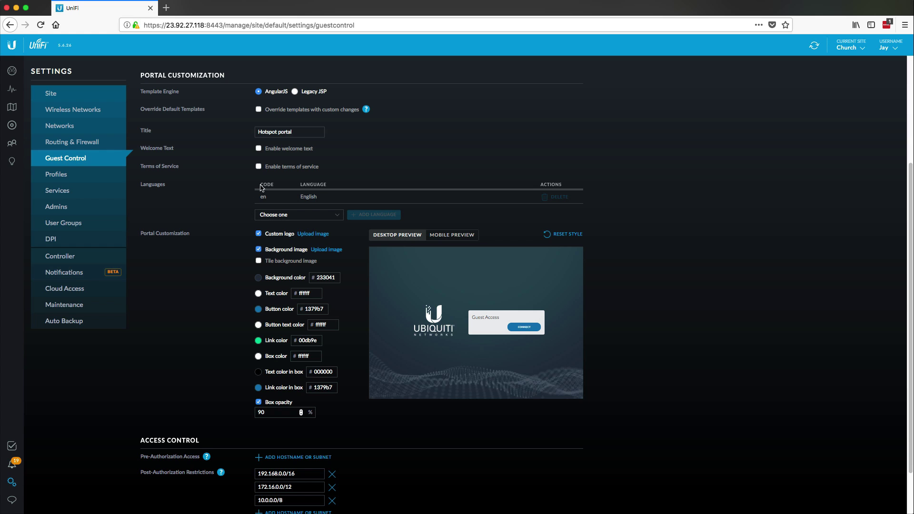
{"action": "left_click", "coordinate": [258, 149]}
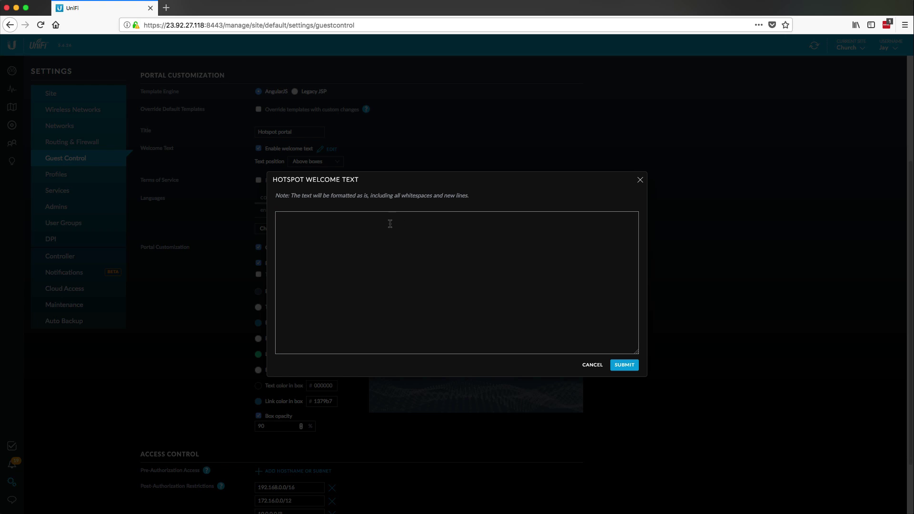
{"action": "type", "text": "Welcome to our WiFi!"}
{"action": "left_click", "coordinate": [624, 365]}
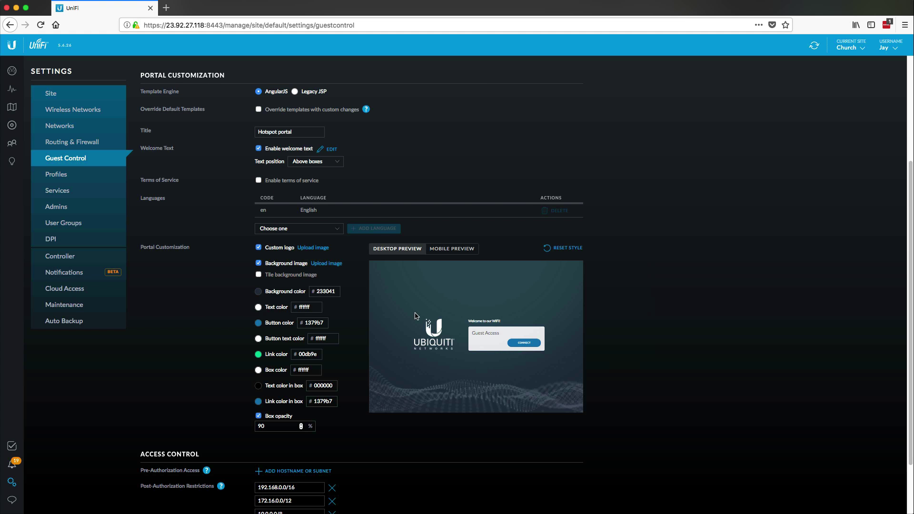
Position the welcome text above the boxes and enable the default terms of service.
{"action": "left_click", "coordinate": [309, 163]}
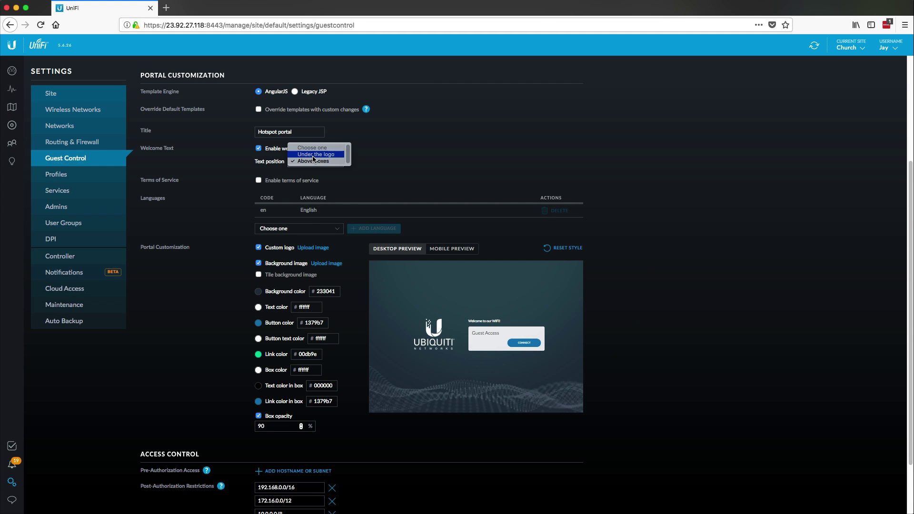
{"action": "left_click", "coordinate": [315, 155]}
{"action": "left_click", "coordinate": [318, 166]}
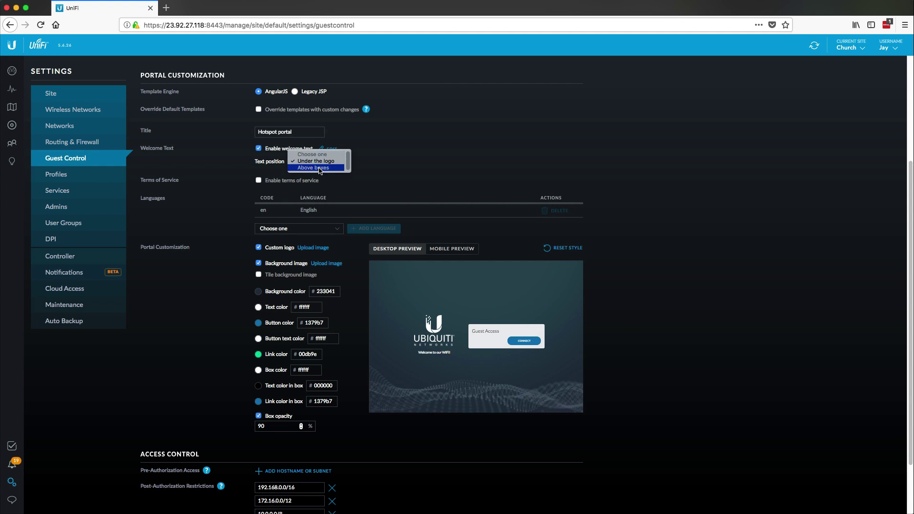
{"action": "left_click", "coordinate": [319, 168]}
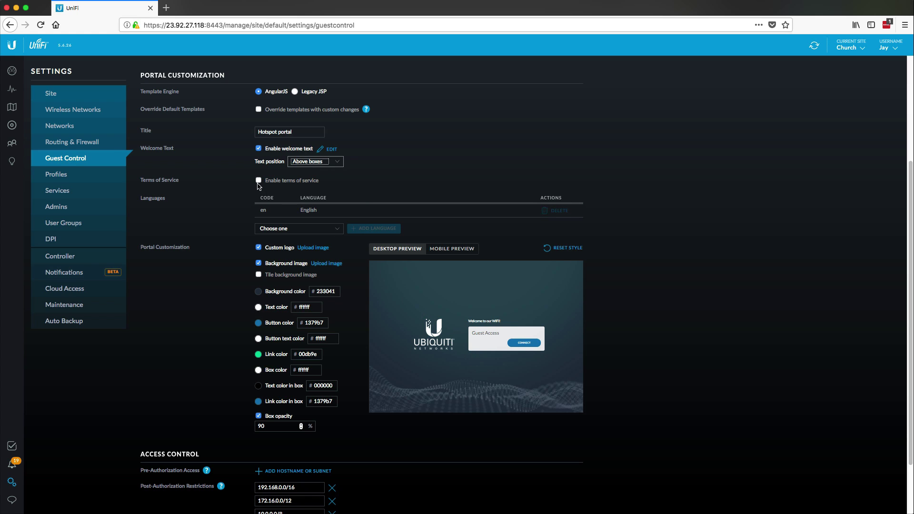
{"action": "left_click", "coordinate": [258, 181]}
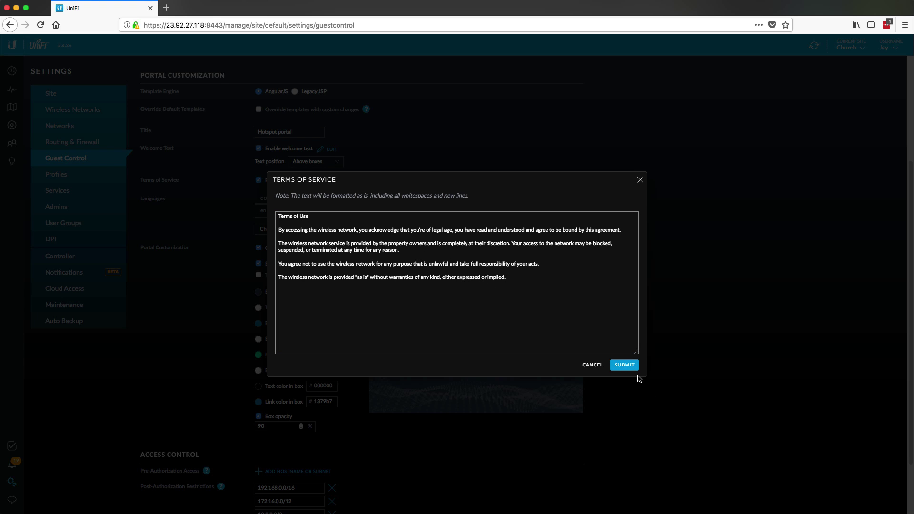
{"action": "left_click", "coordinate": [627, 365]}
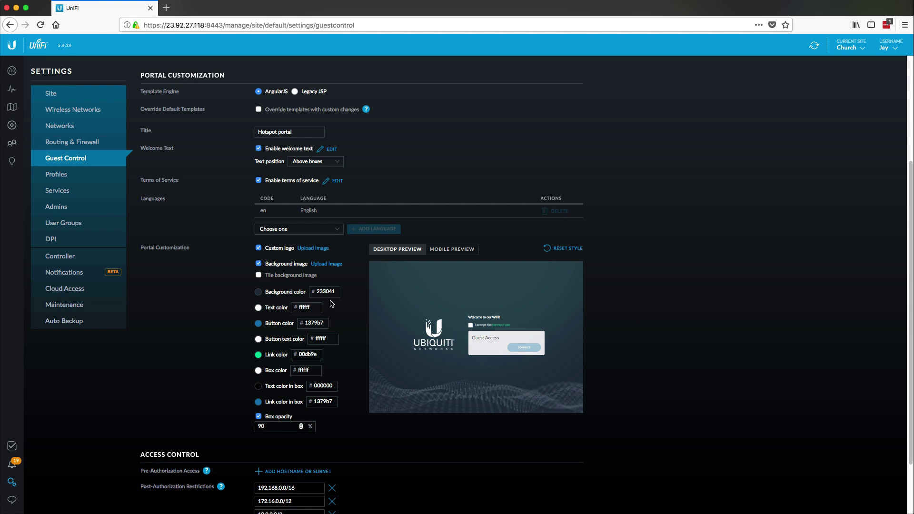
Upload Logo.png as the portal's custom logo and Background.png as its background image.
{"action": "left_click", "coordinate": [314, 249]}
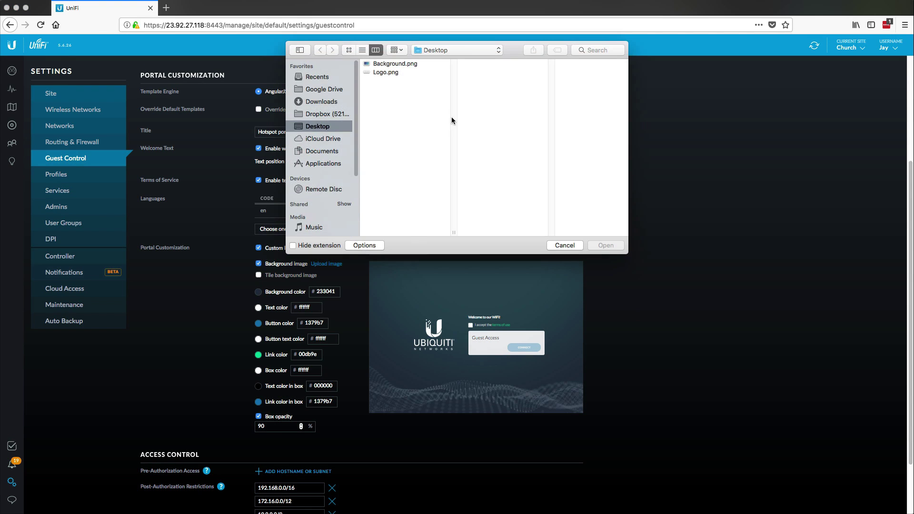
{"action": "left_click", "coordinate": [386, 73]}
{"action": "left_click", "coordinate": [605, 245]}
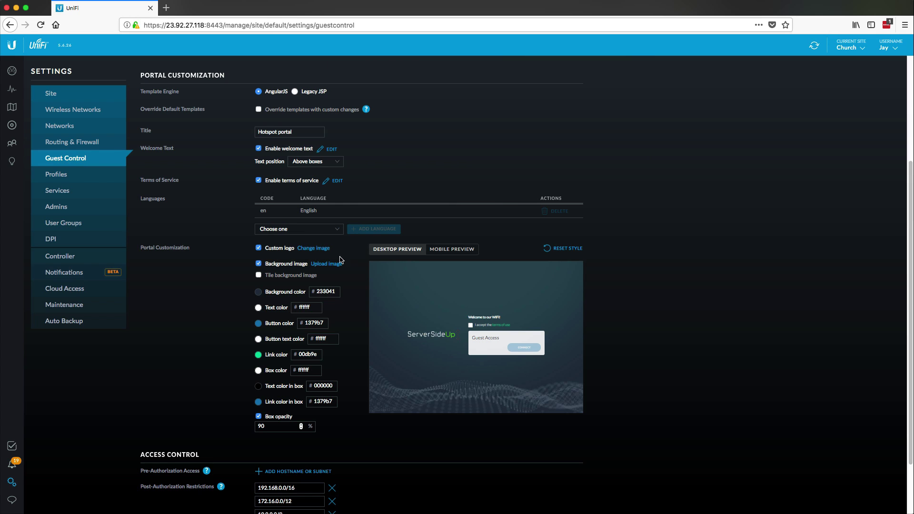
{"action": "left_click", "coordinate": [325, 264]}
{"action": "left_click", "coordinate": [397, 65]}
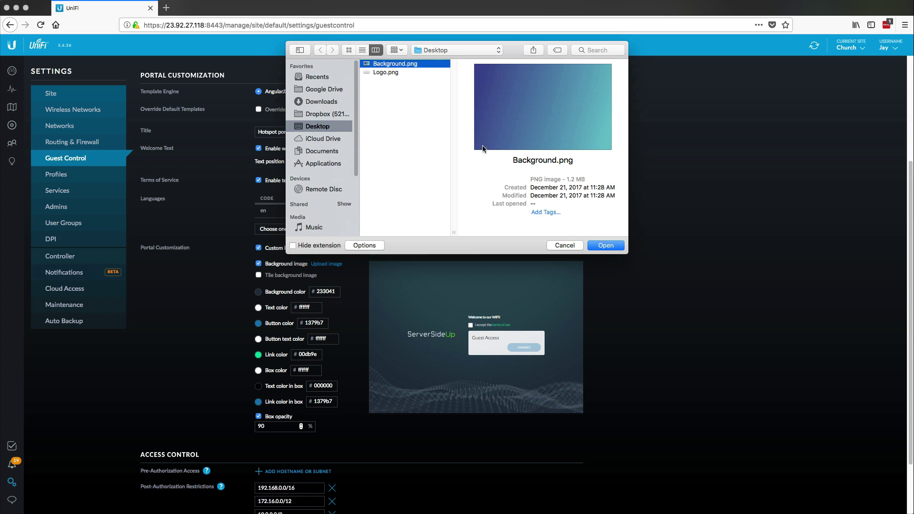
{"action": "left_click", "coordinate": [605, 245]}
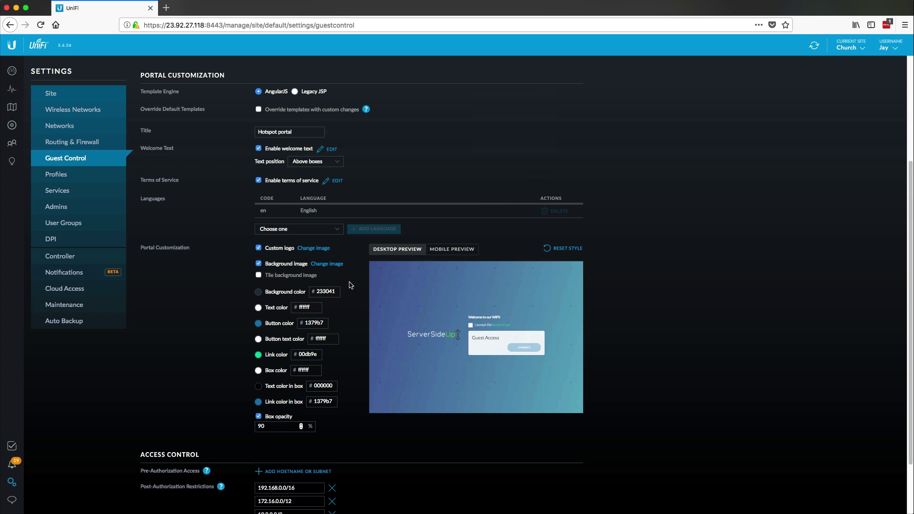
Change the portal's Button color to 64dd17.
{"action": "scroll", "coordinate": [350, 284], "scroll_direction": "down", "scroll_amount": 1}
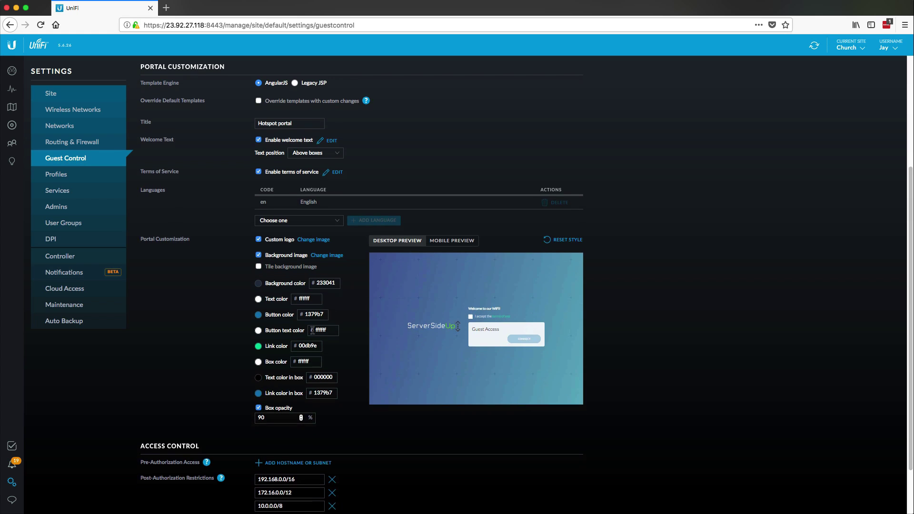
{"action": "double_click", "coordinate": [306, 309]}
{"action": "key", "text": "BackSpace"}
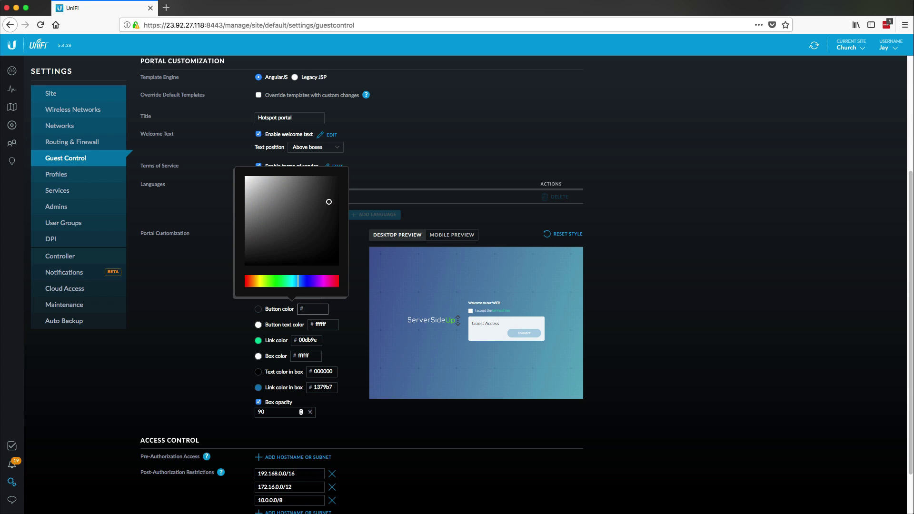
{"action": "type", "text": "64dd17"}
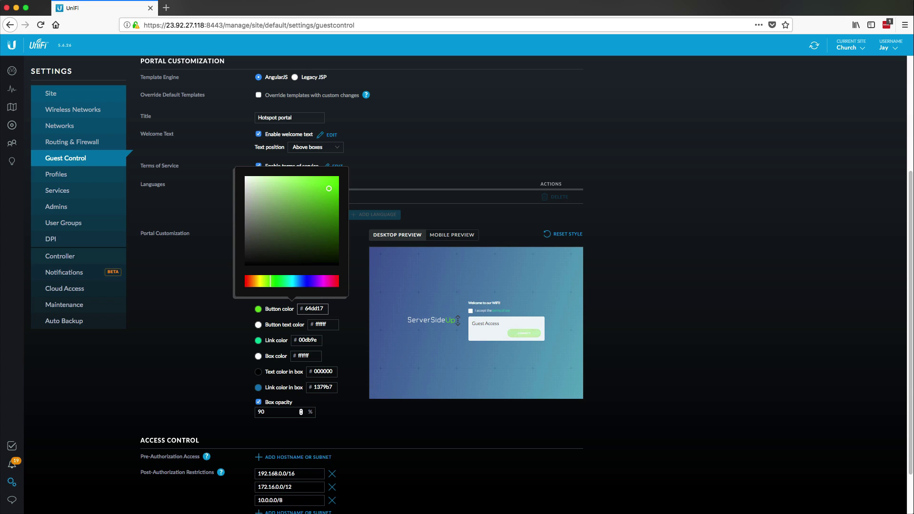
{"action": "left_click", "coordinate": [338, 309]}
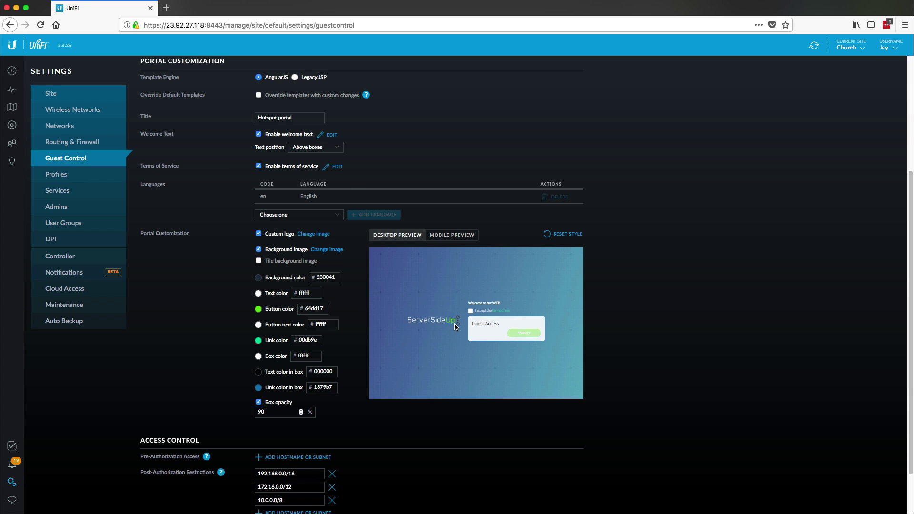
Compare the portal in the Mobile and Desktop previews, ending on Desktop.
{"action": "left_click", "coordinate": [453, 235]}
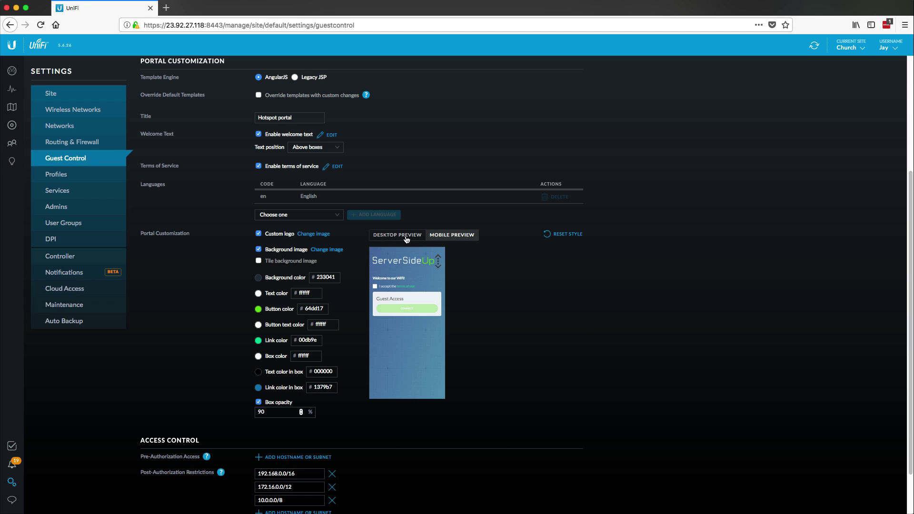
{"action": "left_click", "coordinate": [412, 237]}
{"action": "left_click", "coordinate": [438, 236]}
{"action": "left_click", "coordinate": [400, 237]}
{"action": "left_click", "coordinate": [447, 238]}
{"action": "left_click", "coordinate": [398, 238]}
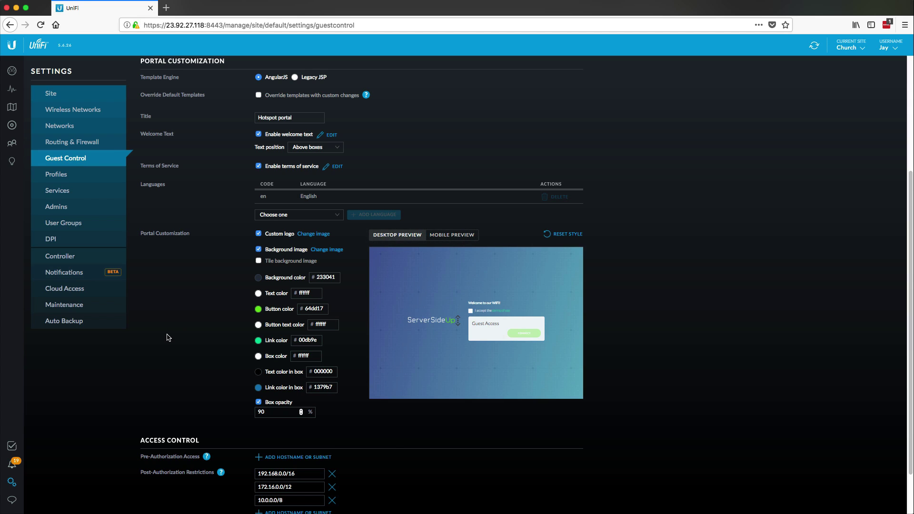
Apply the portal changes, re-select Logo.png as the custom logo, and apply again.
{"action": "scroll", "coordinate": [185, 342], "scroll_direction": "down", "scroll_amount": 3}
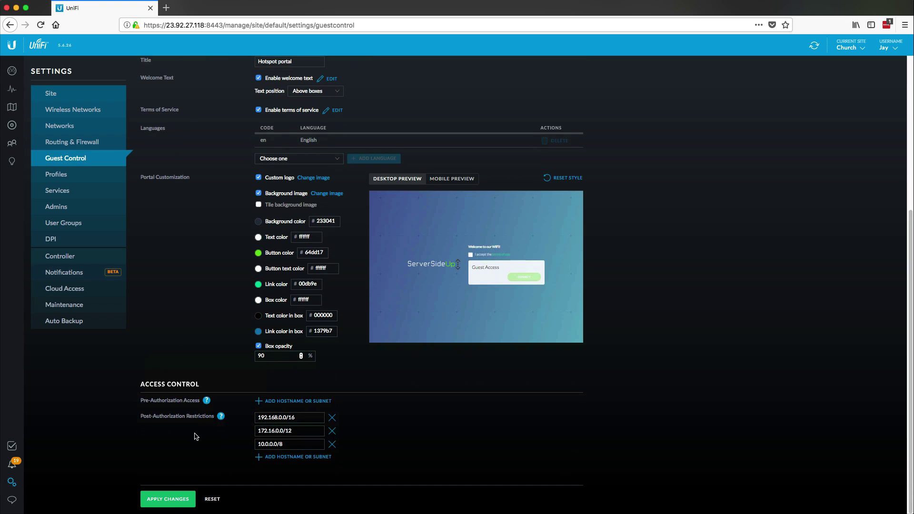
{"action": "left_click", "coordinate": [175, 498]}
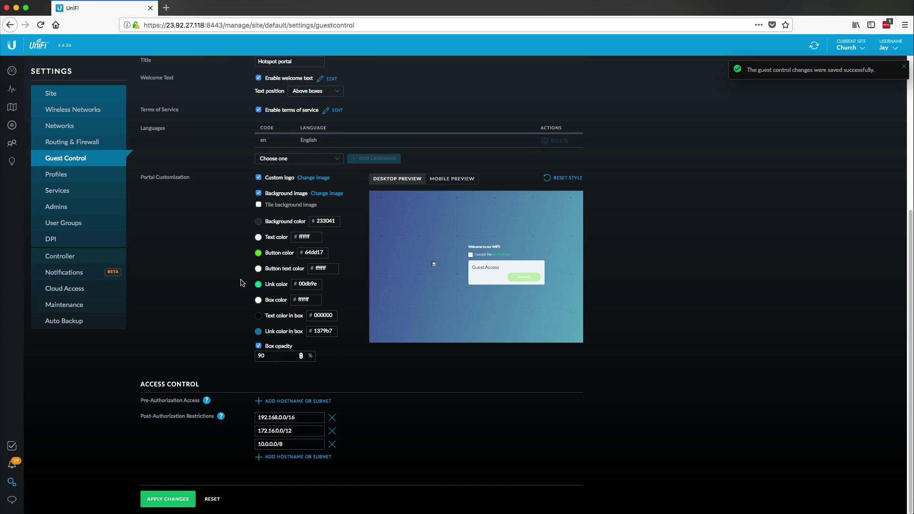
{"action": "left_click", "coordinate": [323, 179]}
{"action": "left_click", "coordinate": [386, 72]}
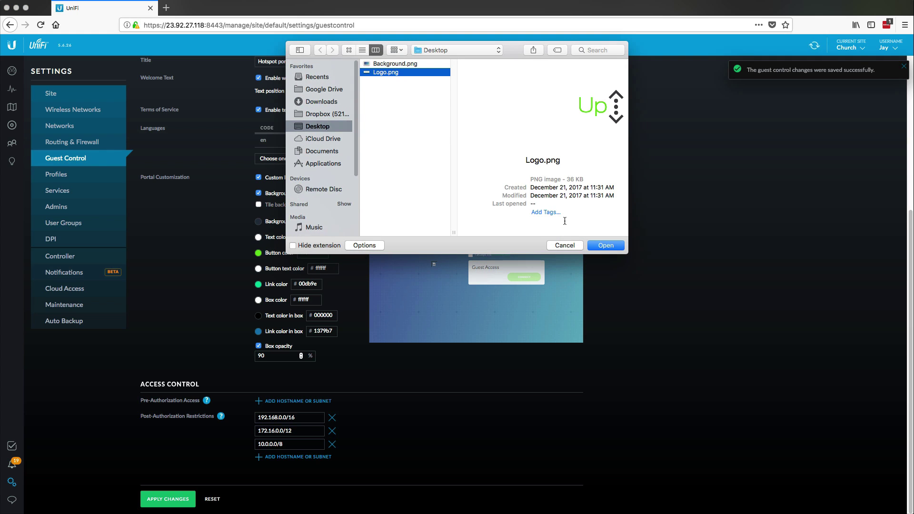
{"action": "left_click", "coordinate": [605, 245]}
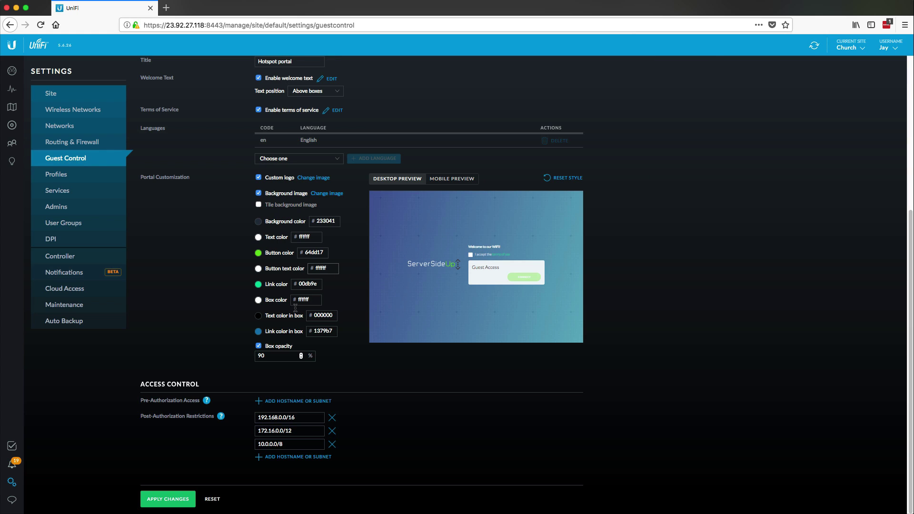
{"action": "left_click", "coordinate": [185, 500]}
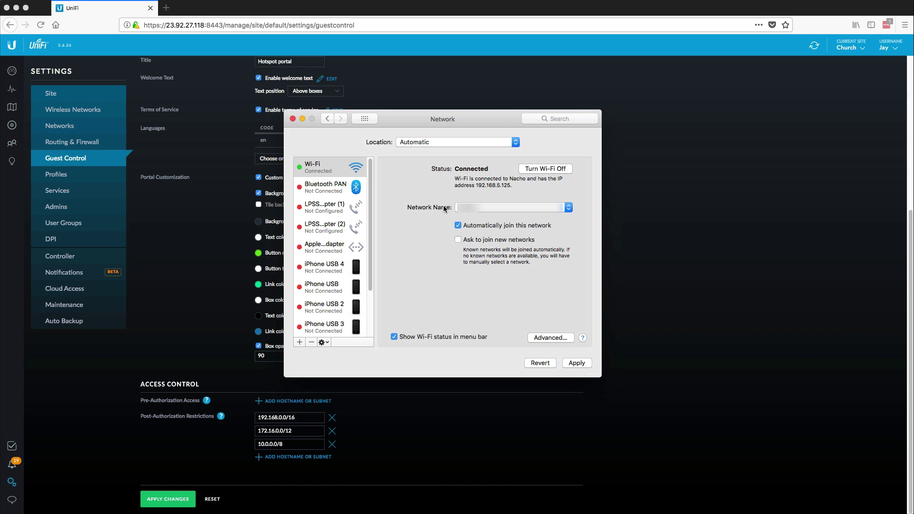
Join the Office Wi-Fi network with its WPA2 password.
{"action": "left_click", "coordinate": [481, 206]}
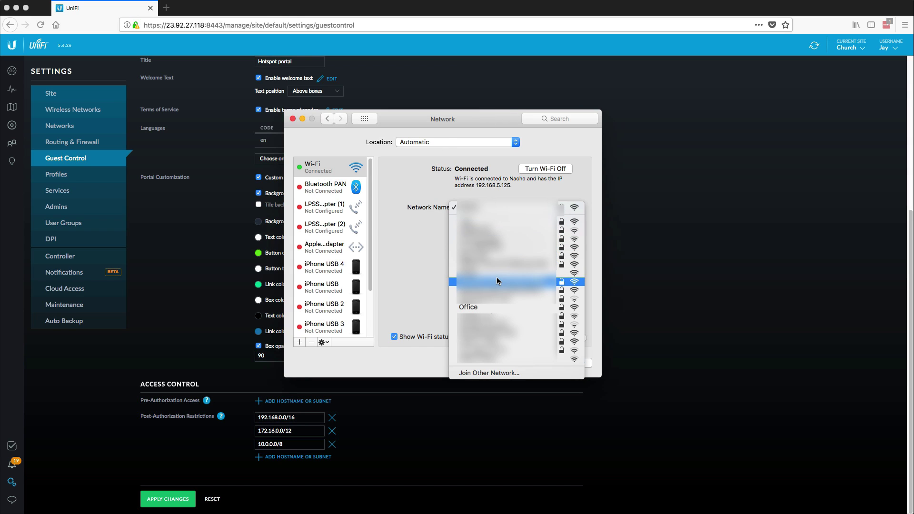
{"action": "left_click", "coordinate": [499, 299]}
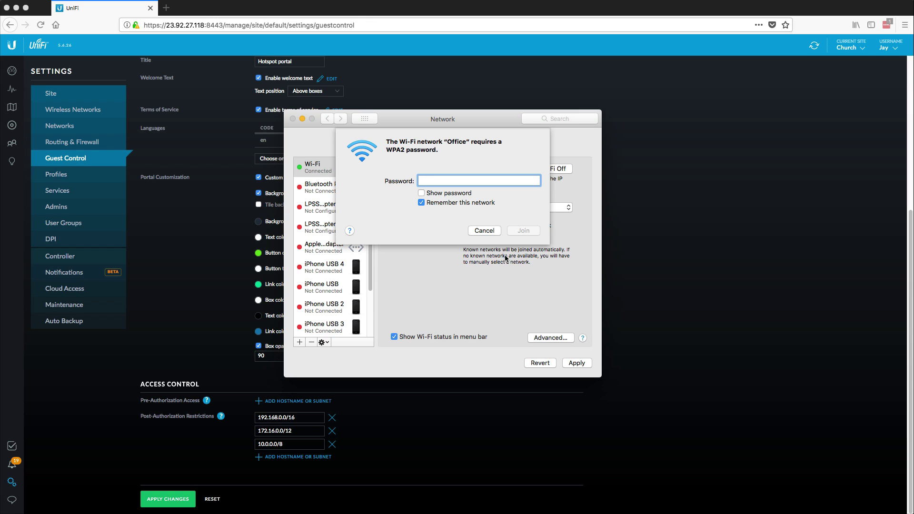
{"action": "type", "text": "•••••••••••••••"}
{"action": "key", "text": "Return"}
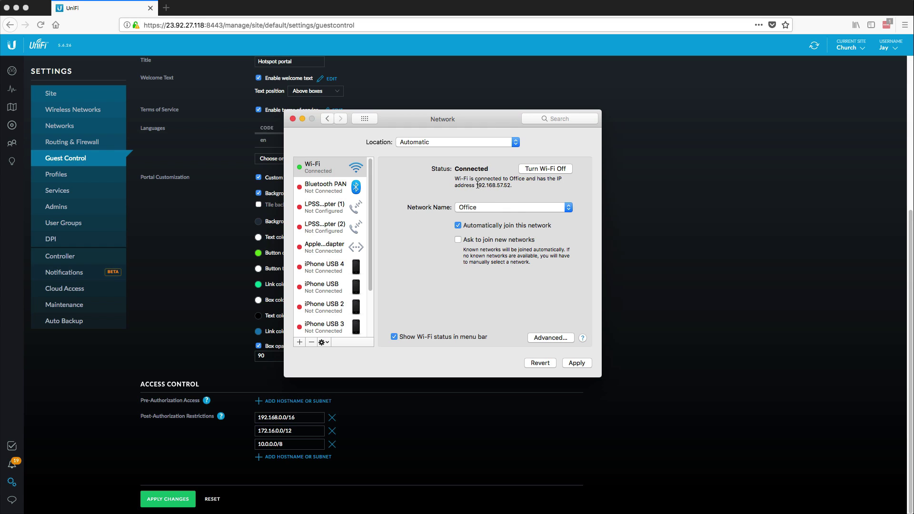
Apply the new network settings and close the Network preferences window.
{"action": "left_click_drag", "start_coordinate": [476, 184], "coordinate": [509, 185]}
{"action": "left_click", "coordinate": [576, 362]}
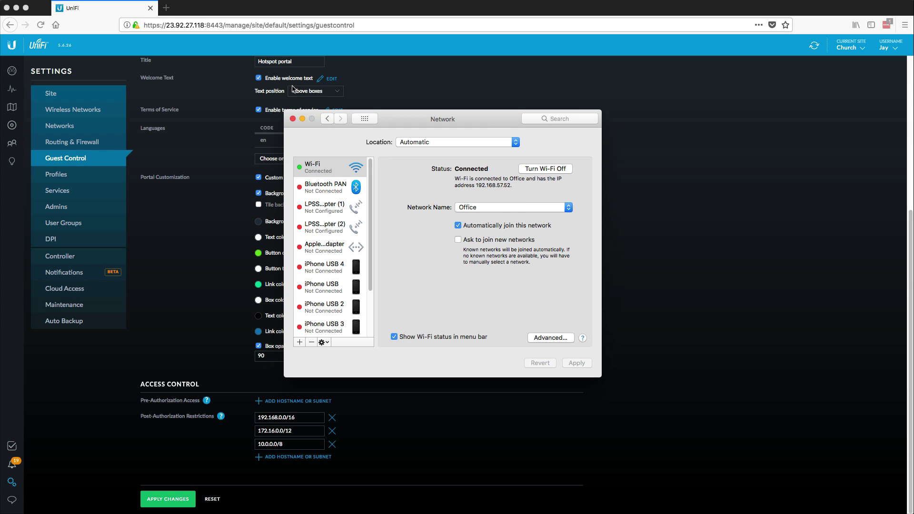
{"action": "left_click", "coordinate": [293, 119]}
{"action": "left_click", "coordinate": [166, 8]}
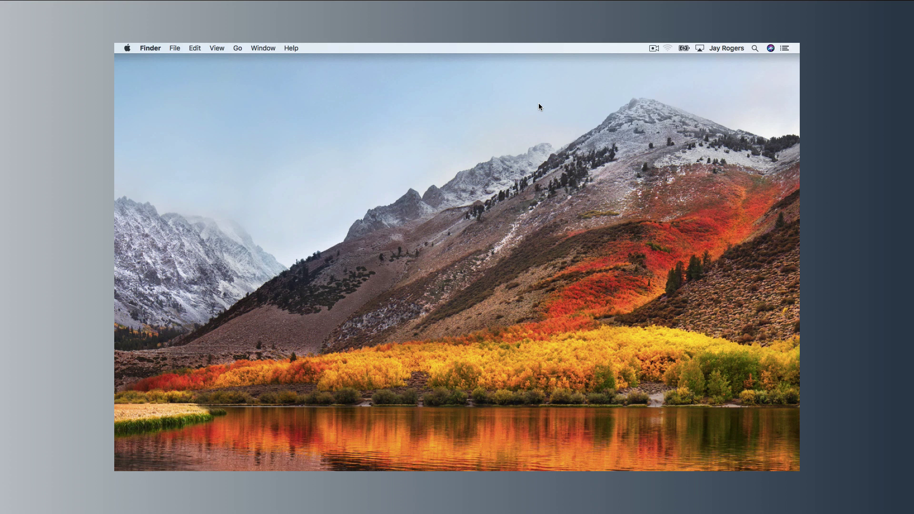
Launch Terminal, run ping 8.8.8.8, and join the Guest Wi-Fi from the menu bar.
{"action": "key", "text": "super+space"}
{"action": "type", "text": "ter"}
{"action": "key", "text": "Return"}
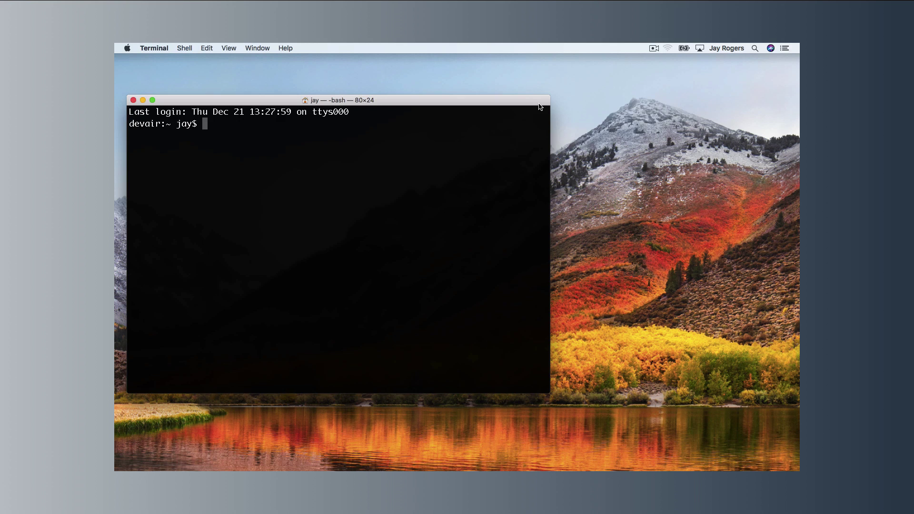
{"action": "type", "text": "ping 8.8.8.8"}
{"action": "key", "text": "Return"}
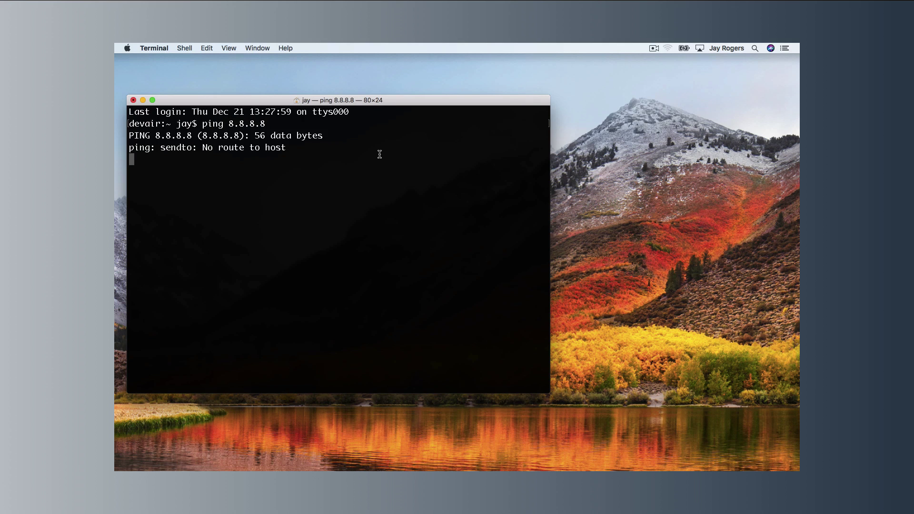
{"action": "left_click", "coordinate": [667, 48]}
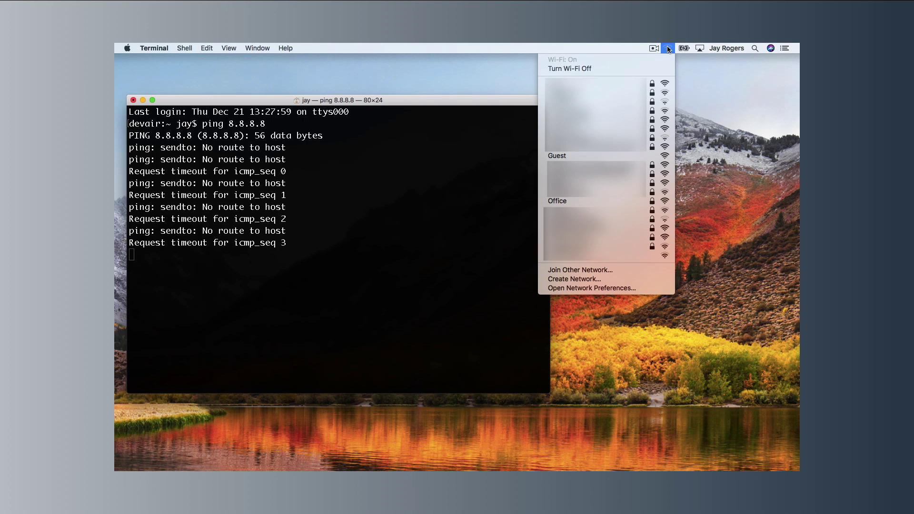
{"action": "left_click", "coordinate": [618, 156]}
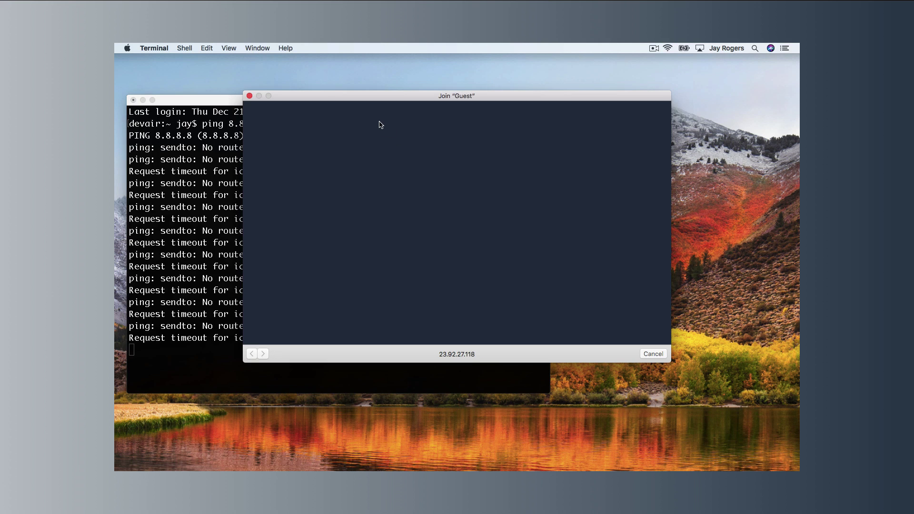
Read the Guest portal's terms of use and return to the portal with them accepted.
{"action": "left_click_drag", "start_coordinate": [368, 100], "coordinate": [429, 113]}
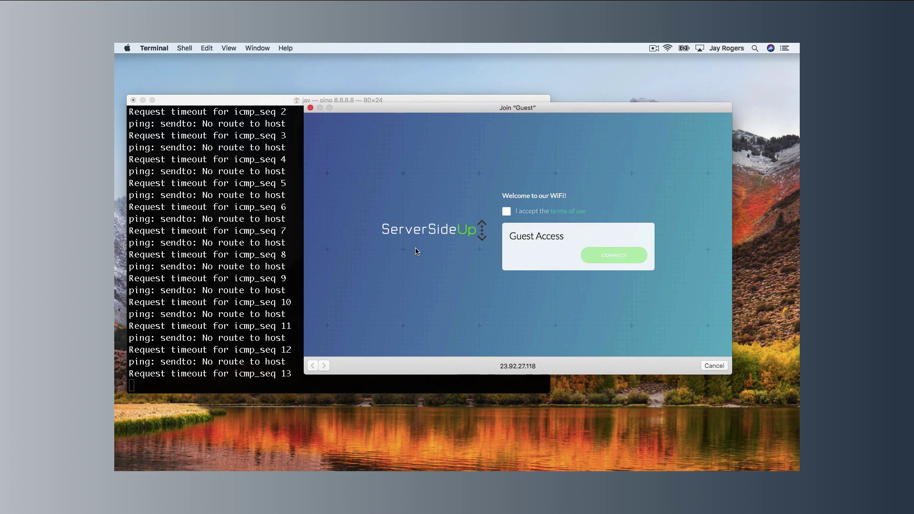
{"action": "left_click", "coordinate": [557, 210]}
{"action": "left_click", "coordinate": [627, 338]}
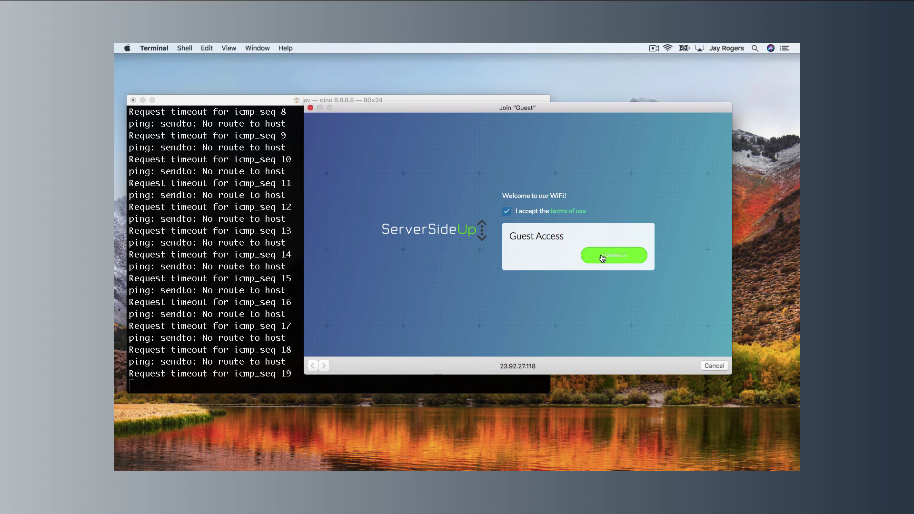
Connect through the Guest portal, close the portal window, and open Google in Safari.
{"action": "left_click", "coordinate": [602, 257]}
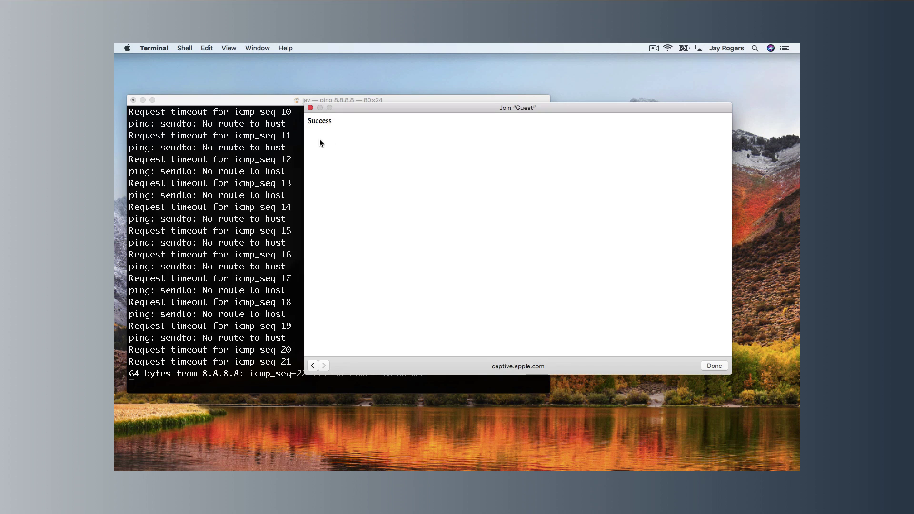
{"action": "left_click_drag", "start_coordinate": [333, 112], "coordinate": [407, 93]}
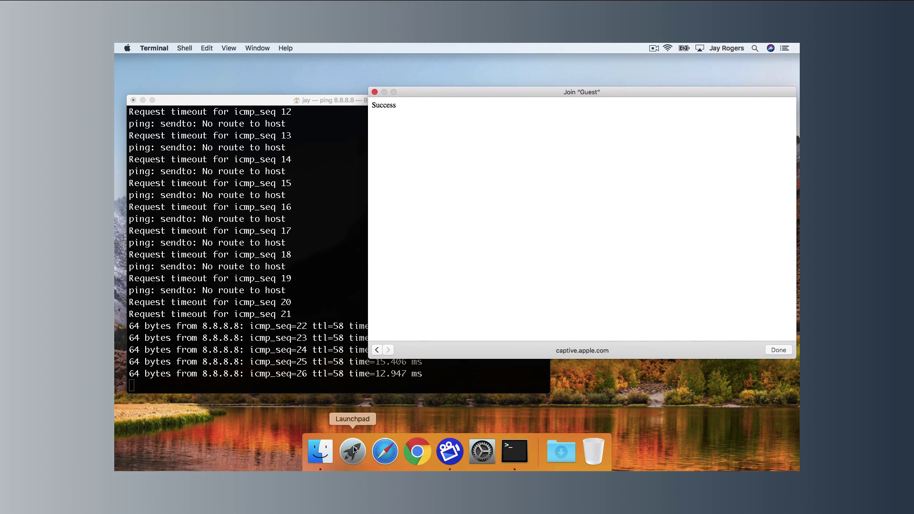
{"action": "left_click", "coordinate": [383, 449]}
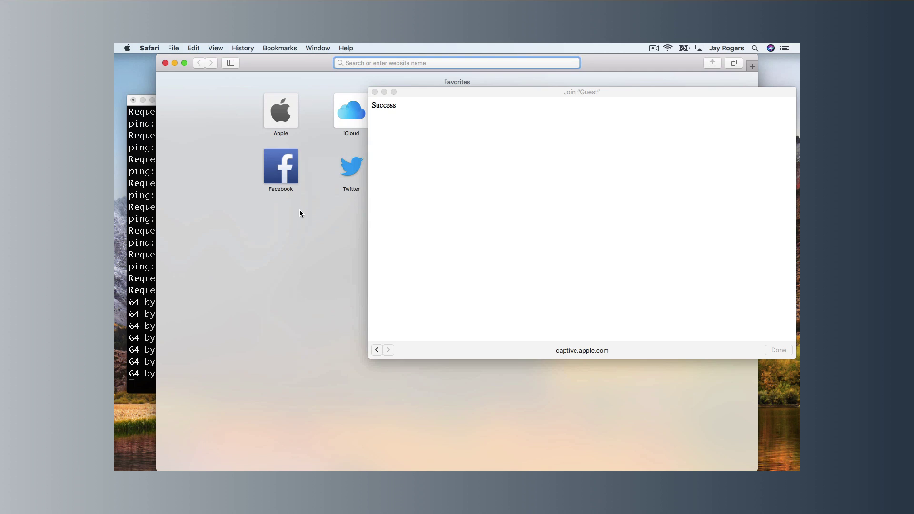
{"action": "left_click", "coordinate": [374, 92]}
{"action": "left_click", "coordinate": [558, 106]}
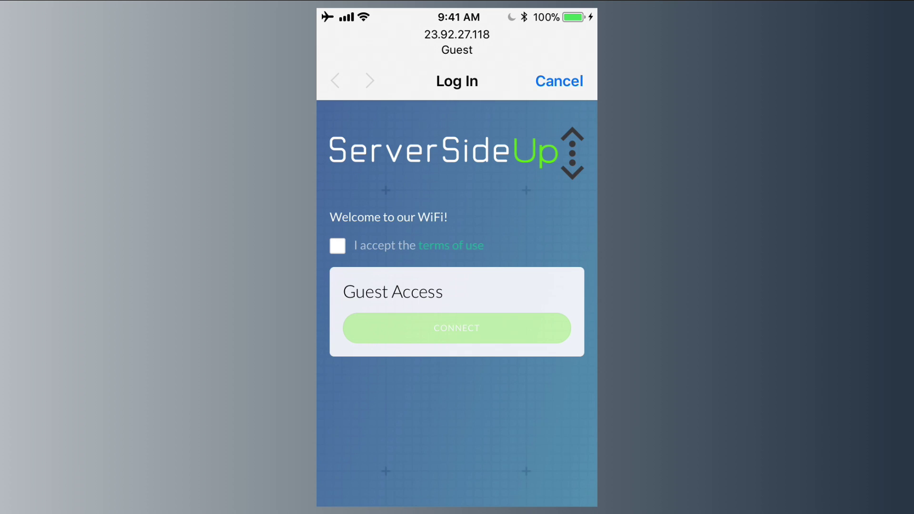
Accept the terms and connect the iPhone to Guest, then browse to google.com in Safari.
{"action": "left_click", "coordinate": [337, 246]}
{"action": "left_click", "coordinate": [457, 328]}
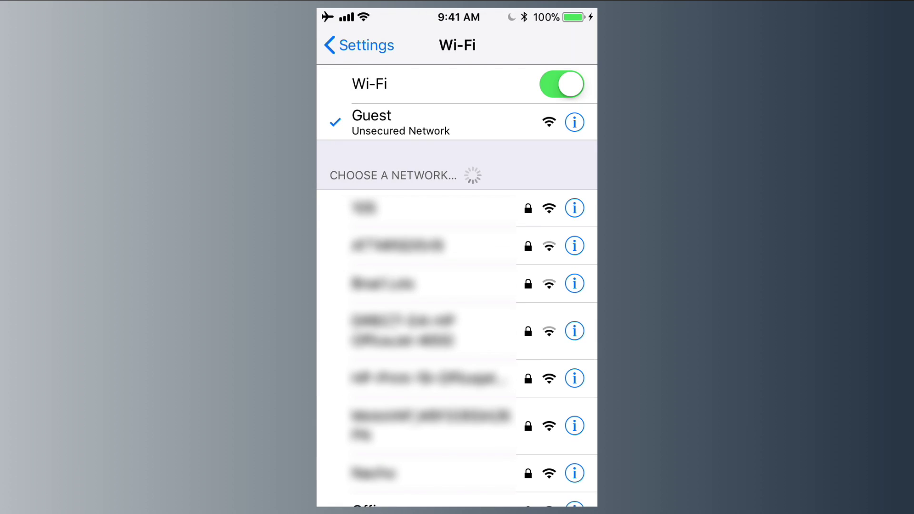
{"action": "key", "text": "Home"}
{"action": "key", "text": "Home"}
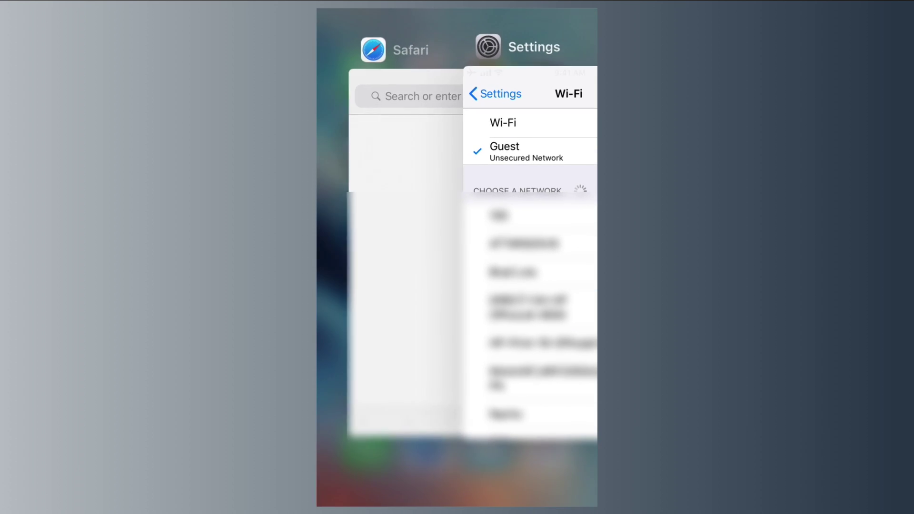
{"action": "left_click", "coordinate": [446, 237]}
{"action": "left_click", "coordinate": [447, 64]}
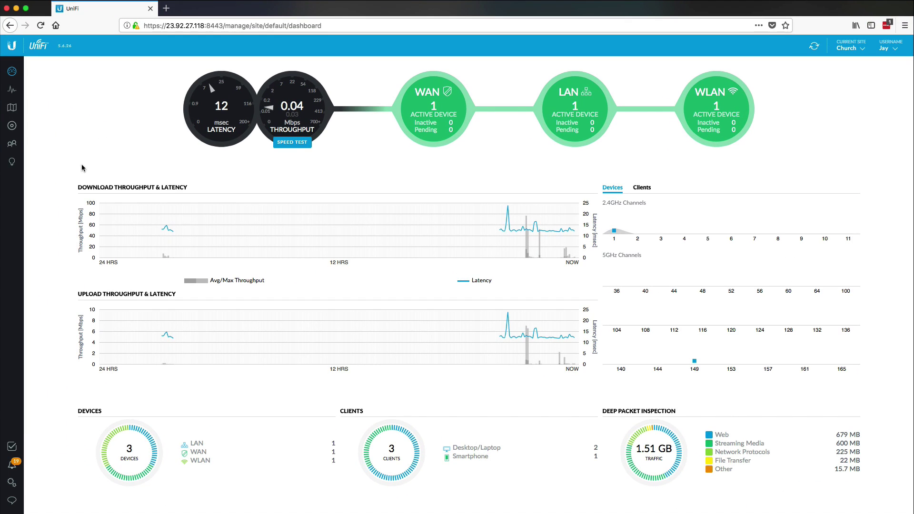
Open the Clients list from the left sidebar.
{"action": "left_click", "coordinate": [12, 143]}
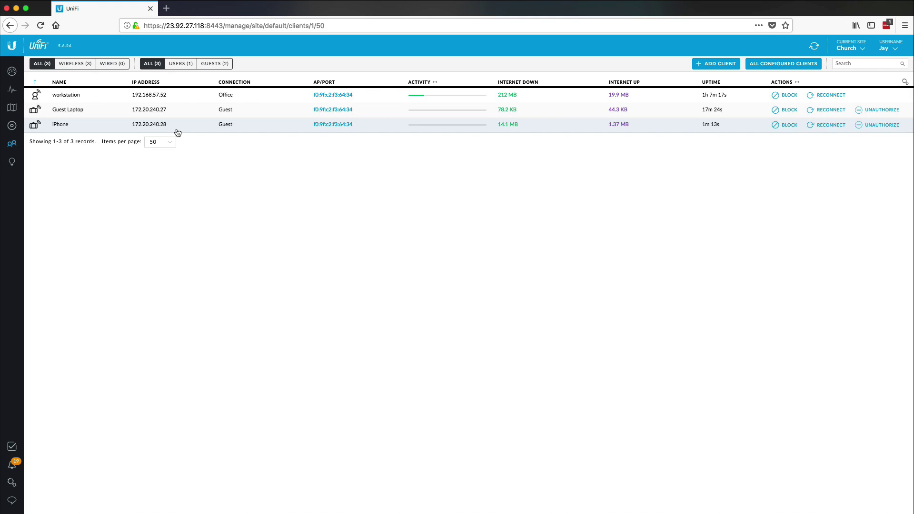
Launch Terminal and ping the Guest Laptop at 172.20.240.27, then stop it.
{"action": "key", "text": "super+space"}
{"action": "type", "text": "term"}
{"action": "key", "text": "Return"}
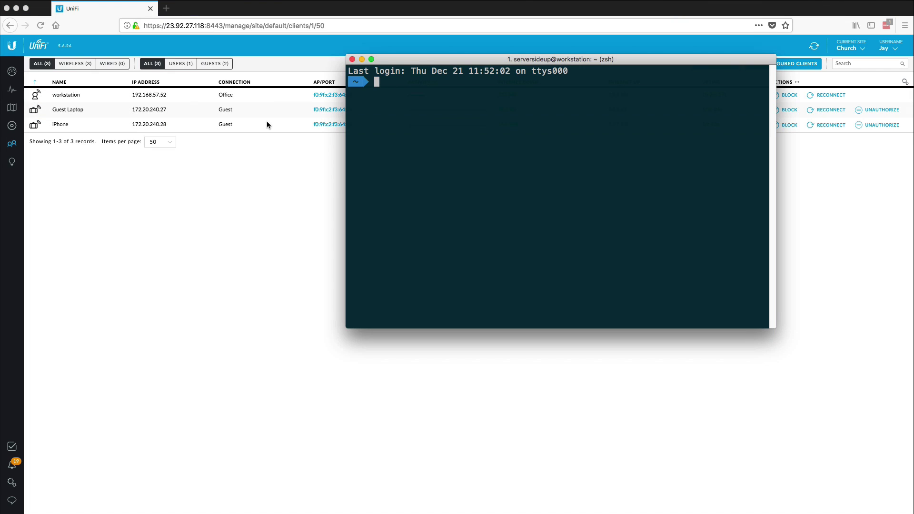
{"action": "type", "text": "ping 172.20.240.27"}
{"action": "key", "text": "Return"}
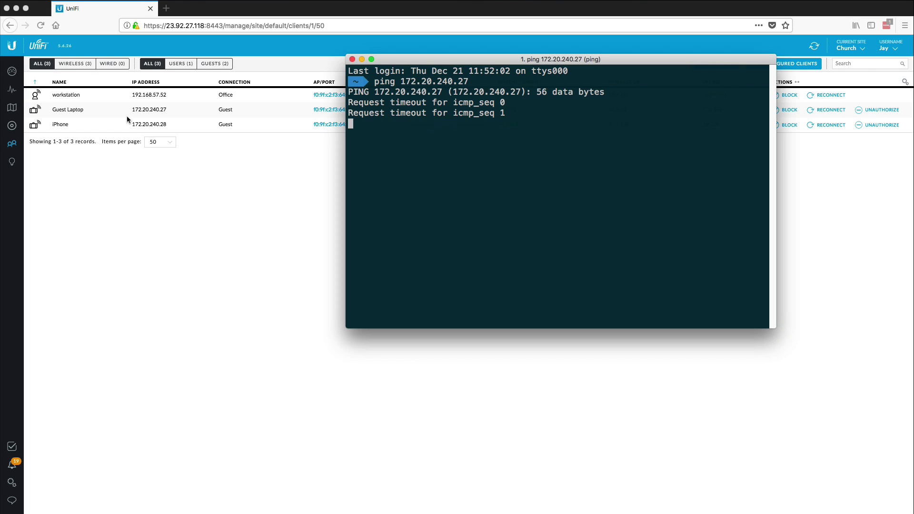
{"action": "key", "text": "ctrl+c"}
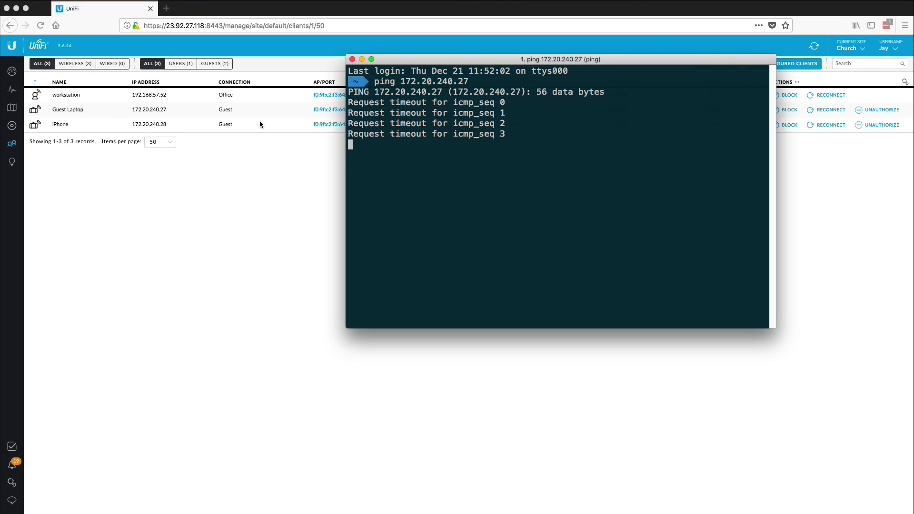
Ping the iPhone at 172.20.240.28 by editing the previous command, then stop it.
{"action": "key", "text": "Up"}
{"action": "key", "text": "BackSpace"}
{"action": "key", "text": "BackSpace"}
{"action": "type", "text": "28"}
{"action": "key", "text": "Return"}
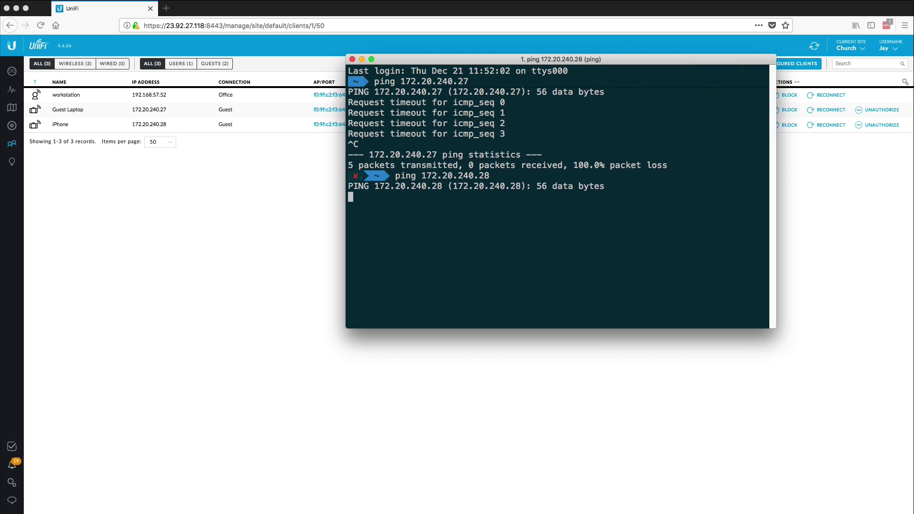
{"action": "key", "text": "ctrl+c"}
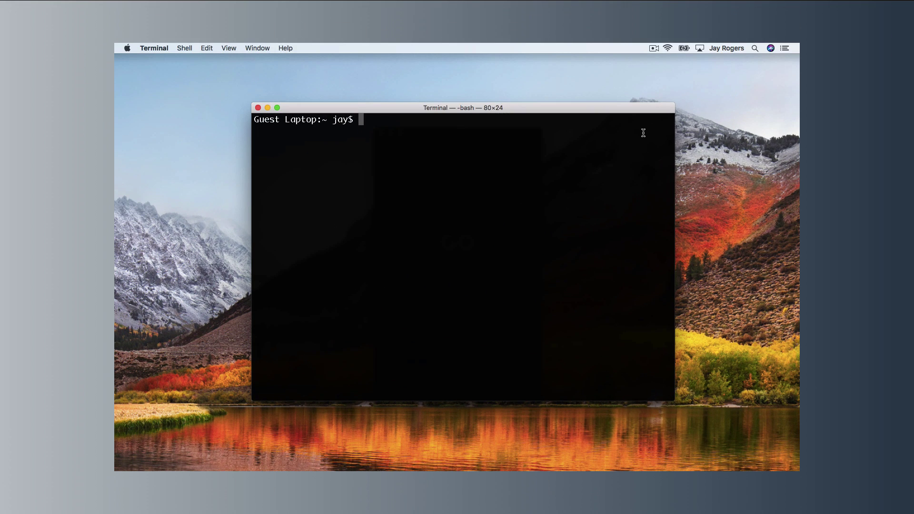
Confirm the laptop's Wi-Fi network, then ping the workstation at 192.168.57.52 and stop it.
{"action": "left_click", "coordinate": [666, 47]}
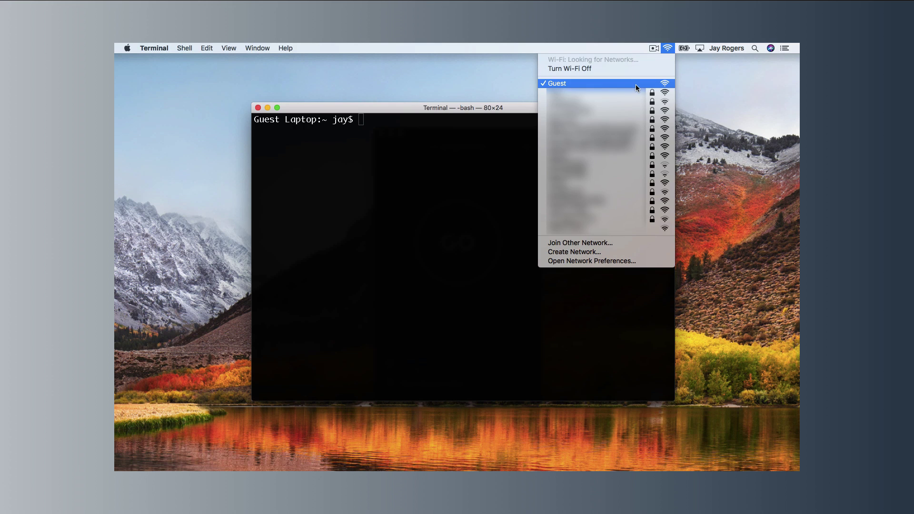
{"action": "left_click", "coordinate": [701, 82]}
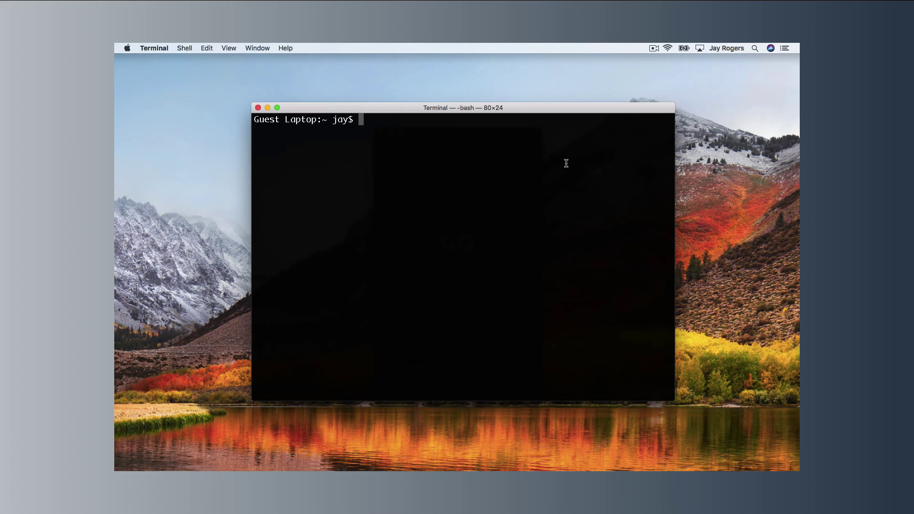
{"action": "type", "text": "ping 192.168.57.52"}
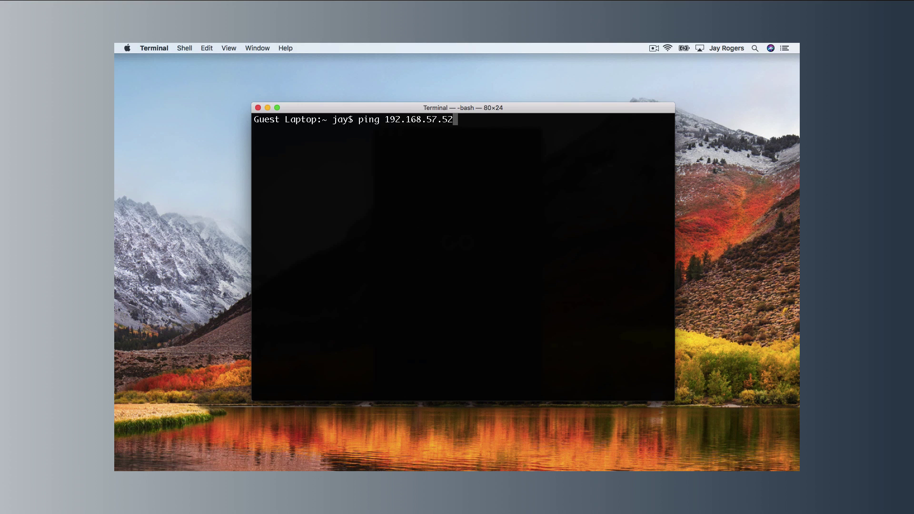
{"action": "key", "text": "Return"}
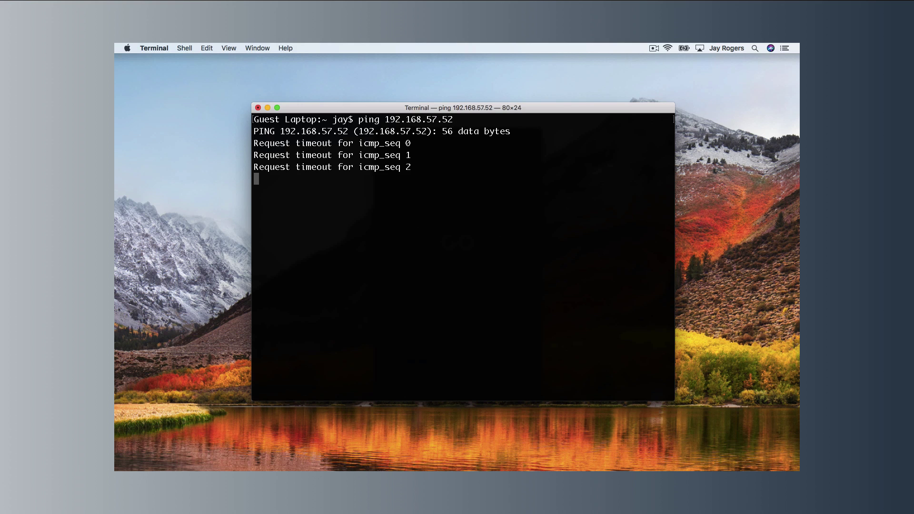
{"action": "key", "text": "ctrl+c"}
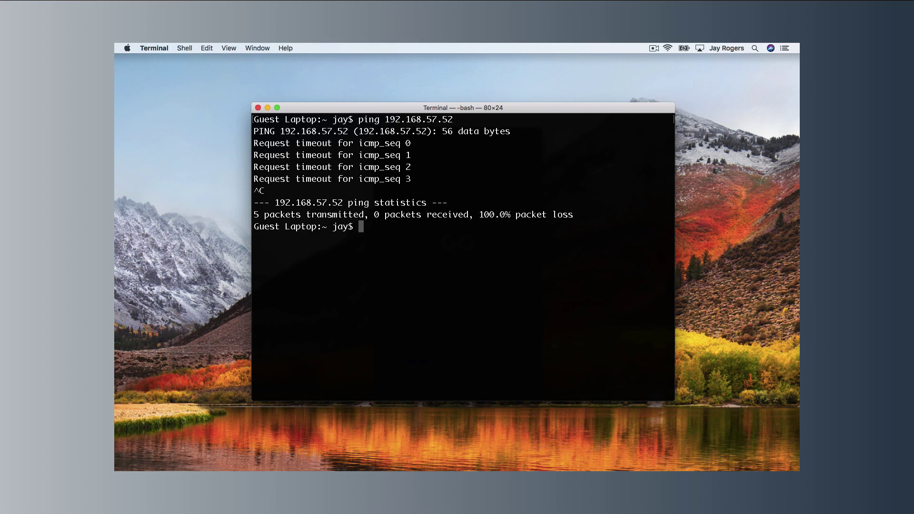
Ping 172.20.240.28 and then 172.20.240.27, stopping each with Ctrl+C.
{"action": "type", "text": "ping 172.20.240.28"}
{"action": "key", "text": "Return"}
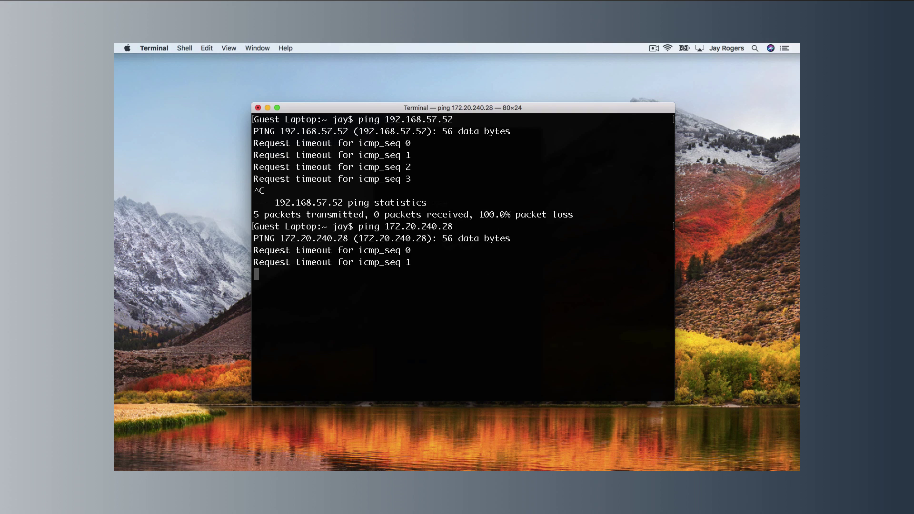
{"action": "key", "text": "ctrl+c"}
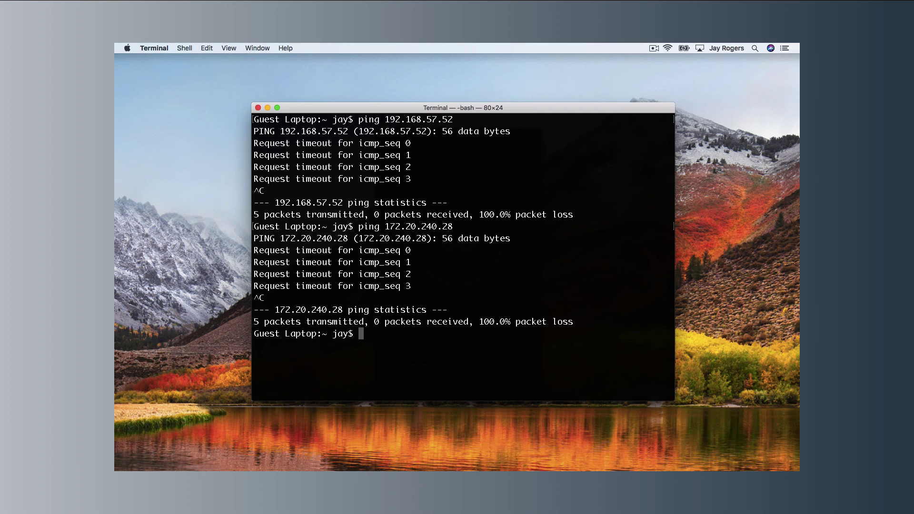
{"action": "key", "text": "Up"}
{"action": "key", "text": "BackSpace"}
{"action": "type", "text": "72.20.240.27"}
{"action": "key", "text": "Return"}
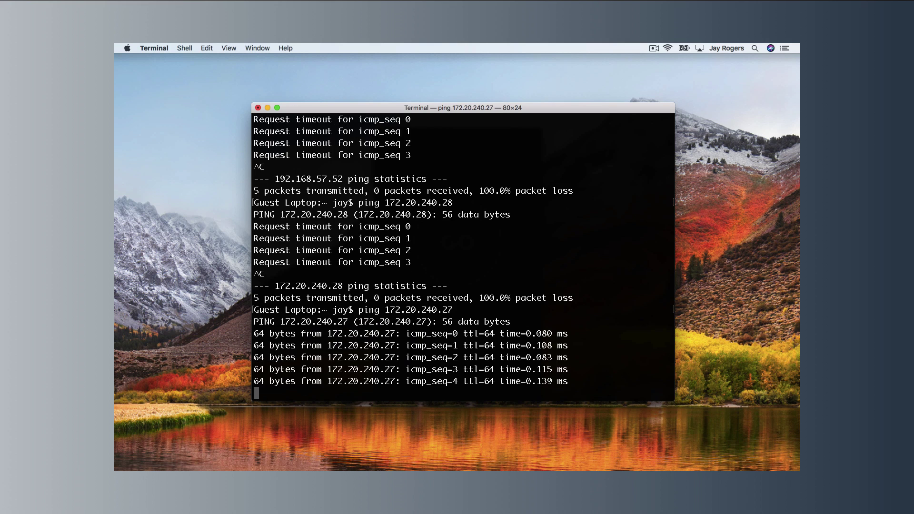
{"action": "key", "text": "ctrl+c"}
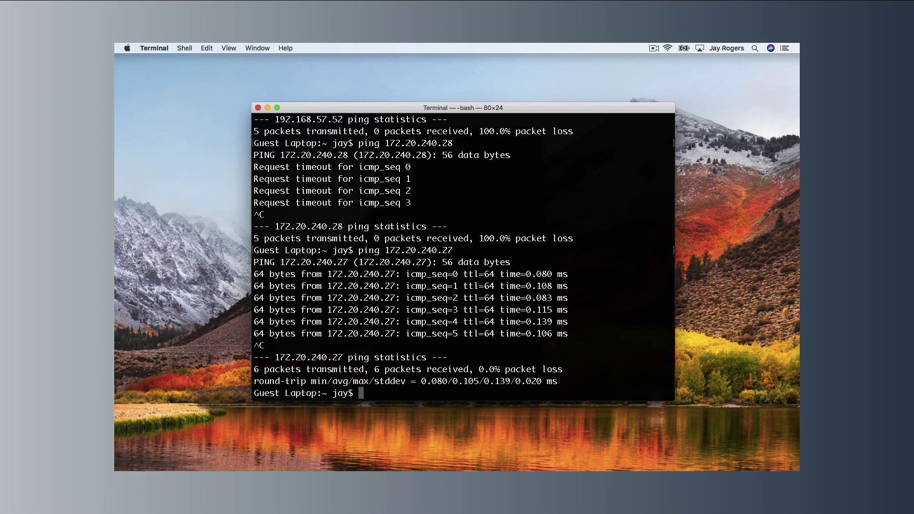
{"action": "key", "text": "super+Tab"}
{"action": "key", "text": "super+Tab"}
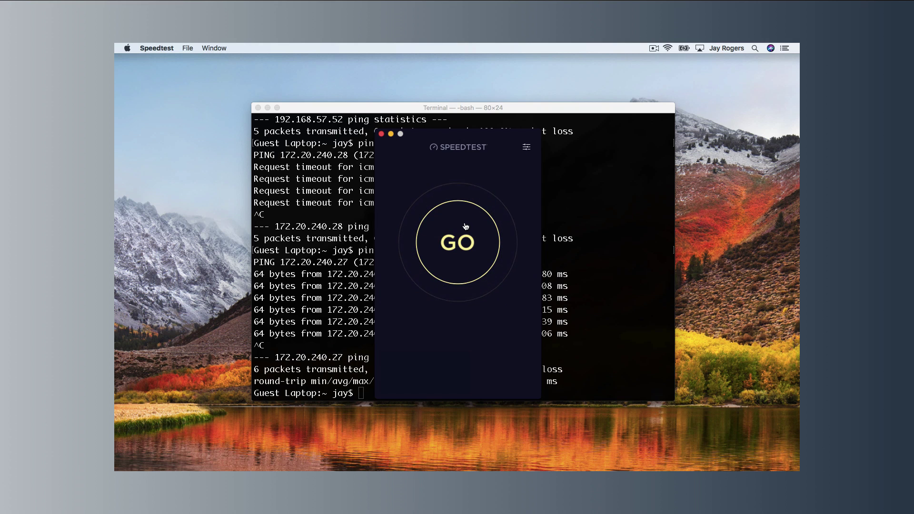
Run a baseline Speedtest on the guest laptop: 14 ms ping, 107 Mbps down, 11.8 Mbps up.
{"action": "left_click", "coordinate": [466, 226]}
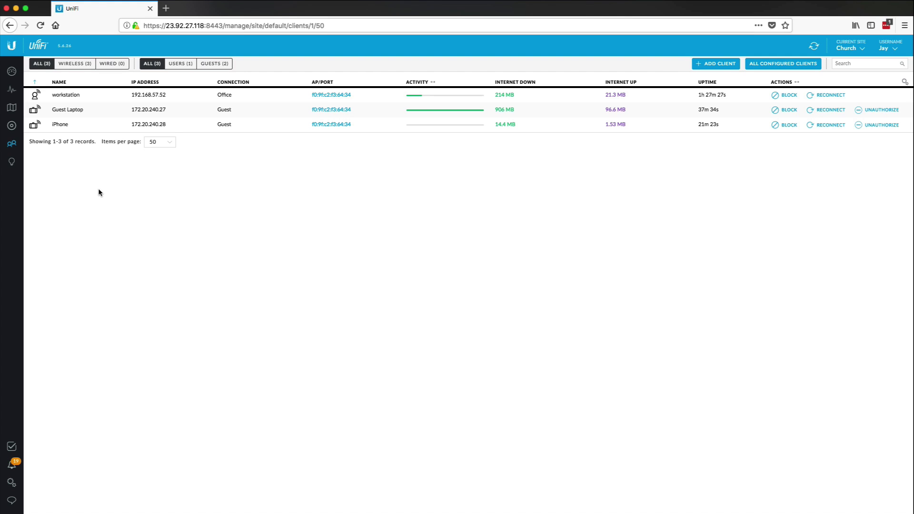
Add a user group named Guest with 3000 Kbps download and 768 Kbps upload limits.
{"action": "left_click", "coordinate": [11, 482]}
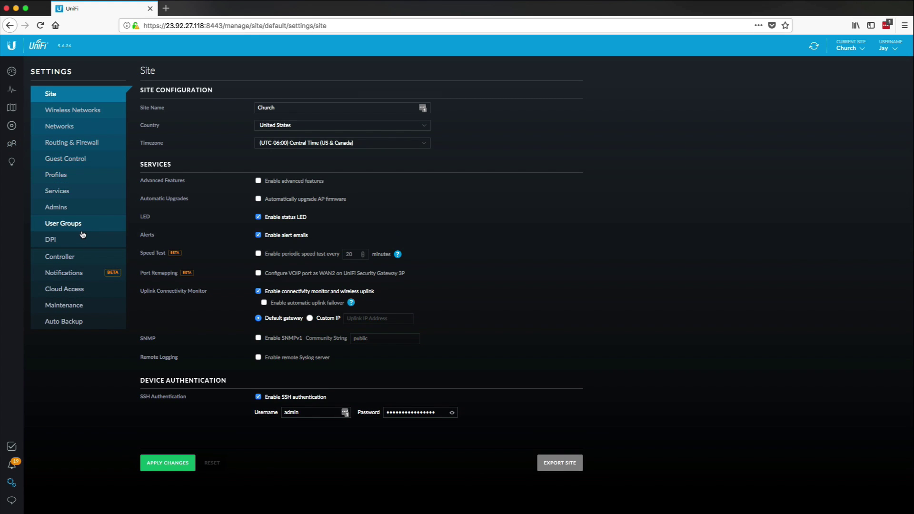
{"action": "left_click", "coordinate": [80, 229]}
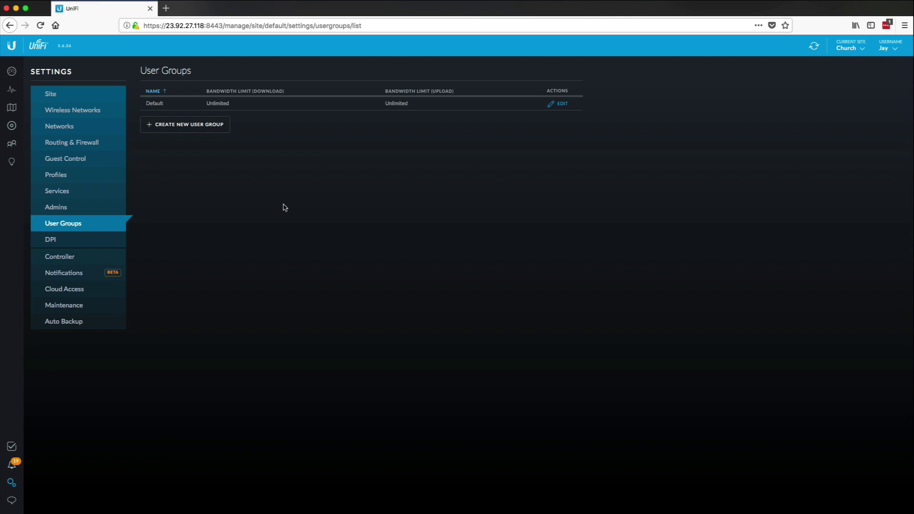
{"action": "left_click", "coordinate": [205, 129]}
{"action": "left_click", "coordinate": [312, 114]}
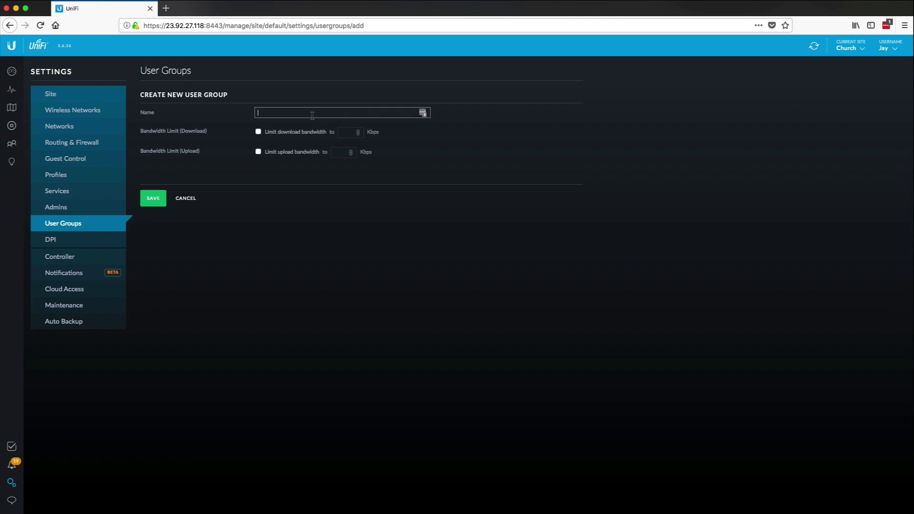
{"action": "type", "text": "Guest"}
{"action": "left_click", "coordinate": [258, 132]}
{"action": "left_click", "coordinate": [348, 133]}
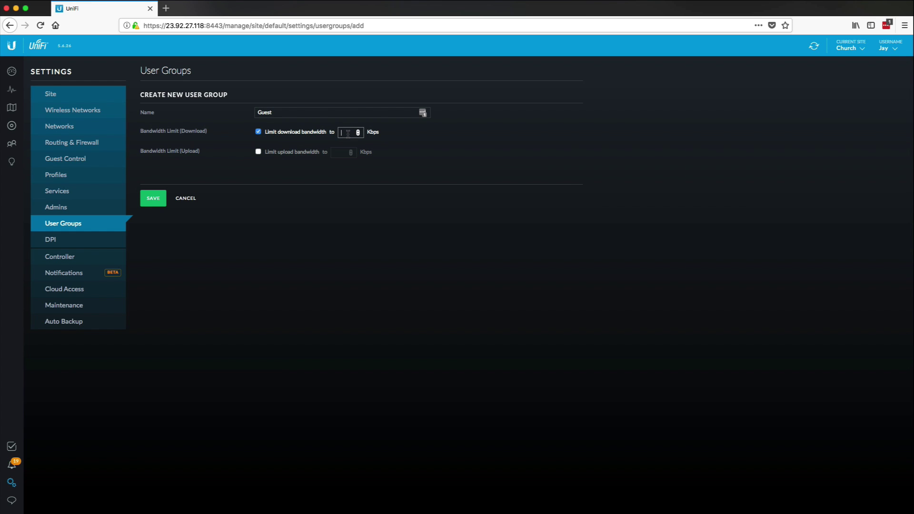
{"action": "type", "text": "3000"}
{"action": "left_click", "coordinate": [257, 153]}
{"action": "type", "text": "768"}
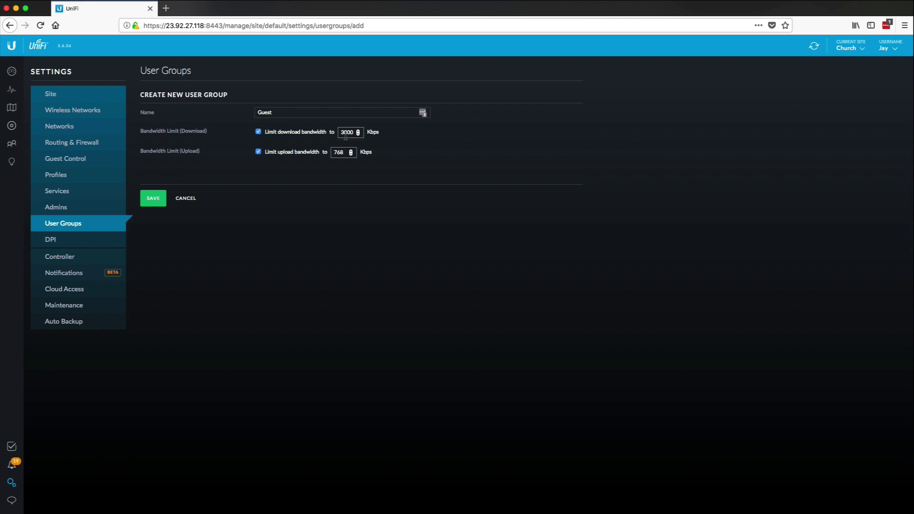
{"action": "left_click", "coordinate": [157, 199]}
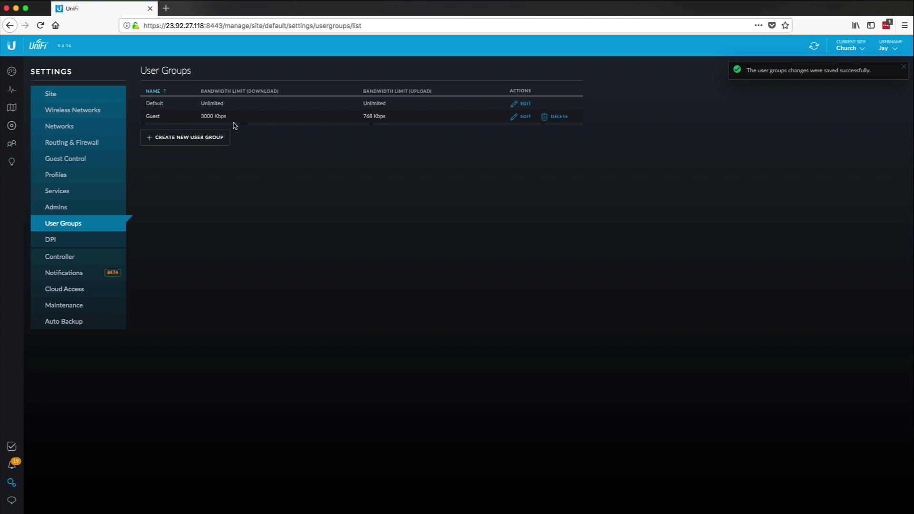
Set the Guest wireless network's user group to Guest and save the network.
{"action": "left_click", "coordinate": [75, 114]}
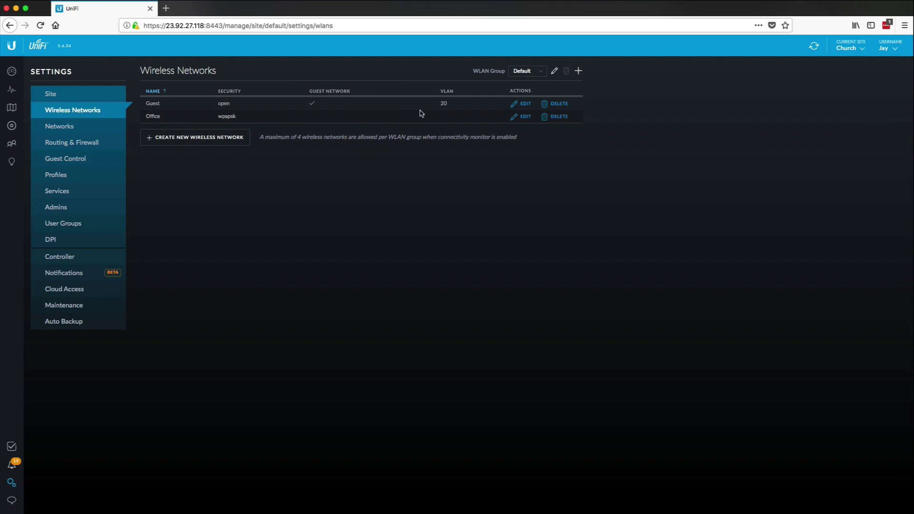
{"action": "left_click", "coordinate": [524, 104]}
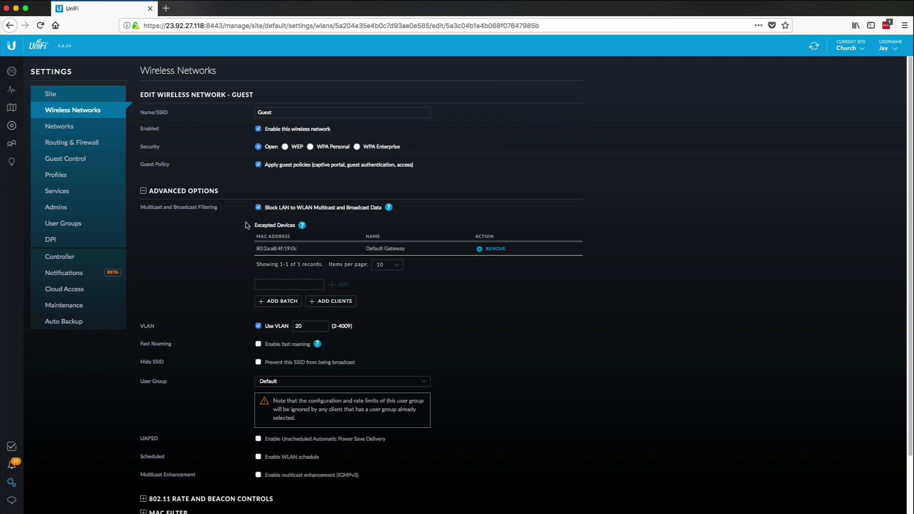
{"action": "scroll", "coordinate": [224, 276], "scroll_direction": "down", "scroll_amount": 2}
{"action": "left_click", "coordinate": [279, 346]}
{"action": "left_click", "coordinate": [279, 345]}
{"action": "left_click", "coordinate": [278, 346]}
{"action": "left_click", "coordinate": [279, 355]}
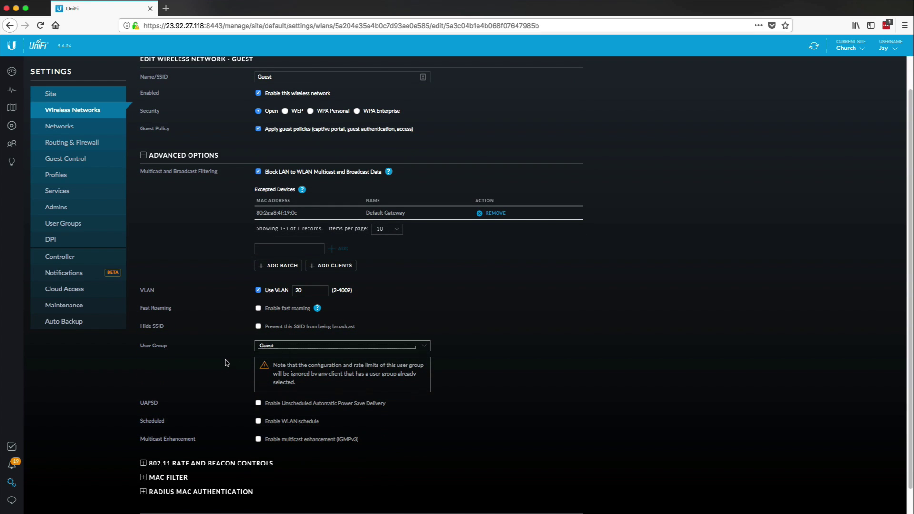
{"action": "scroll", "coordinate": [228, 363], "scroll_direction": "down", "scroll_amount": 2}
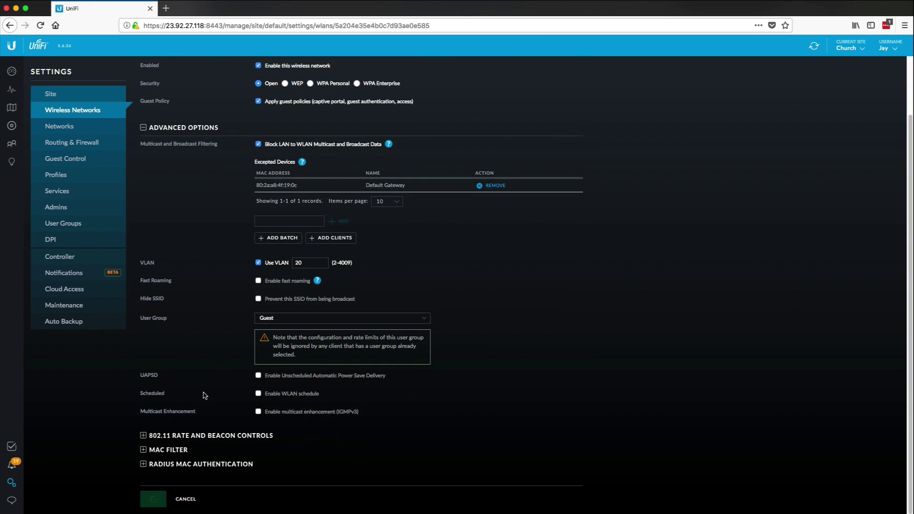
{"action": "left_click", "coordinate": [153, 498]}
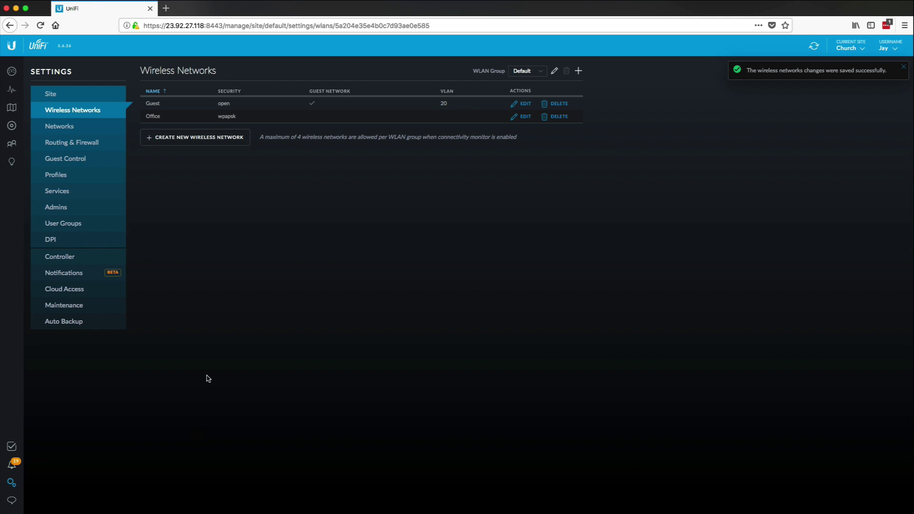
{"action": "left_click", "coordinate": [82, 225]}
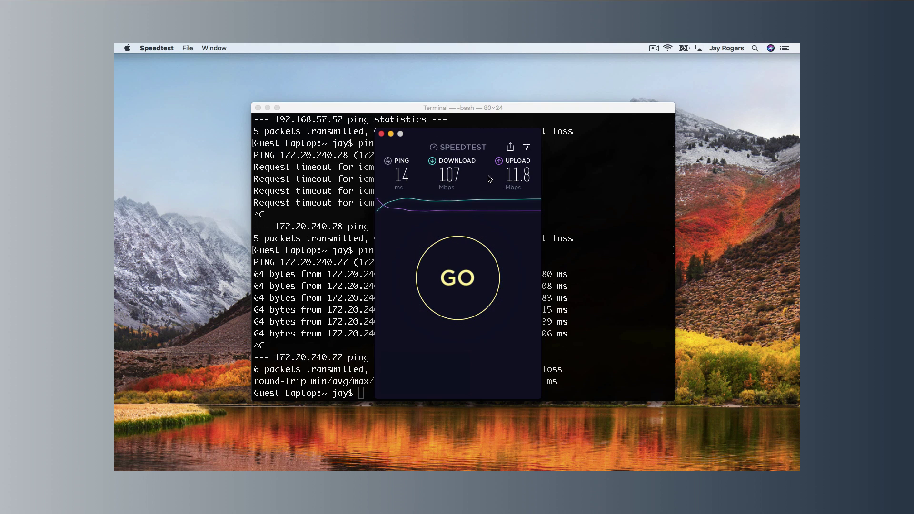
Start a fresh Speedtest run on the guest laptop to check the throttled speeds.
{"action": "left_click", "coordinate": [457, 280]}
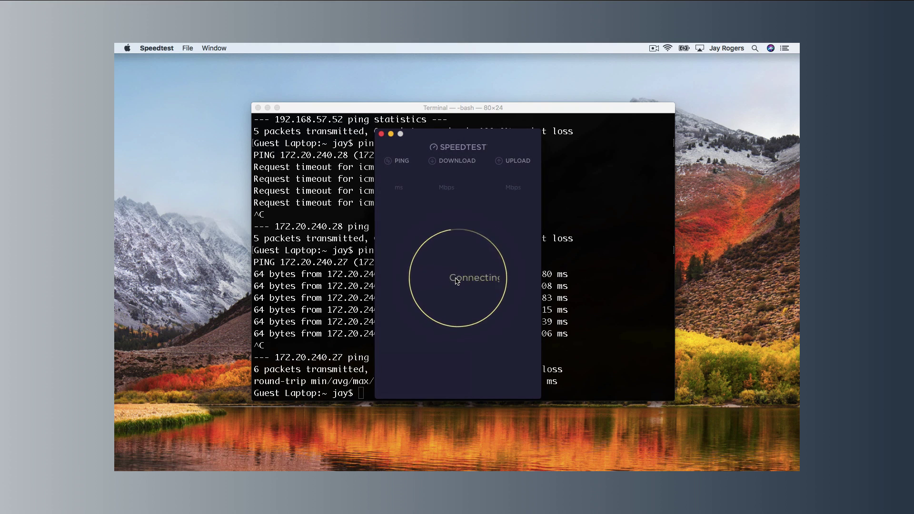